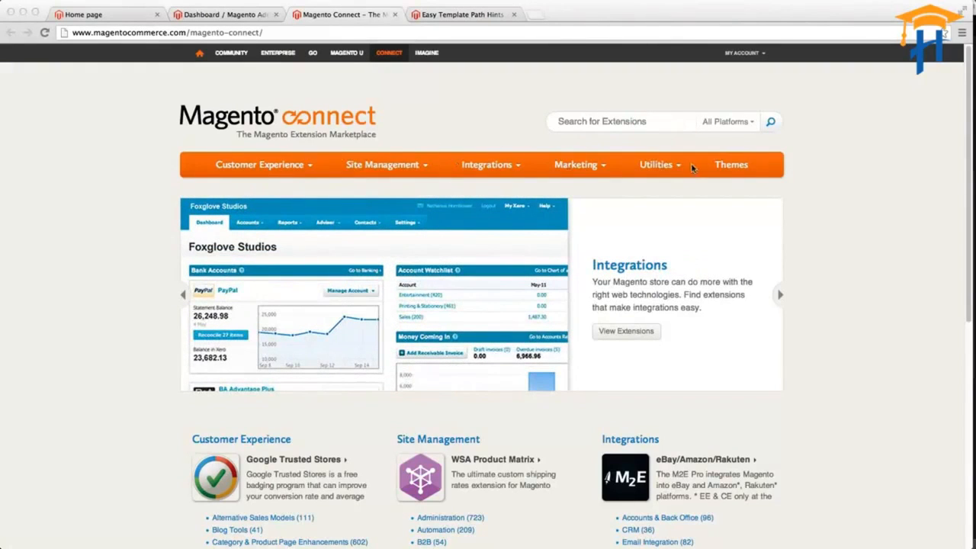
Open the Utilities extension category and keep its results sorted by Most Popular.
left_click(516, 161)
left_click(662, 170)
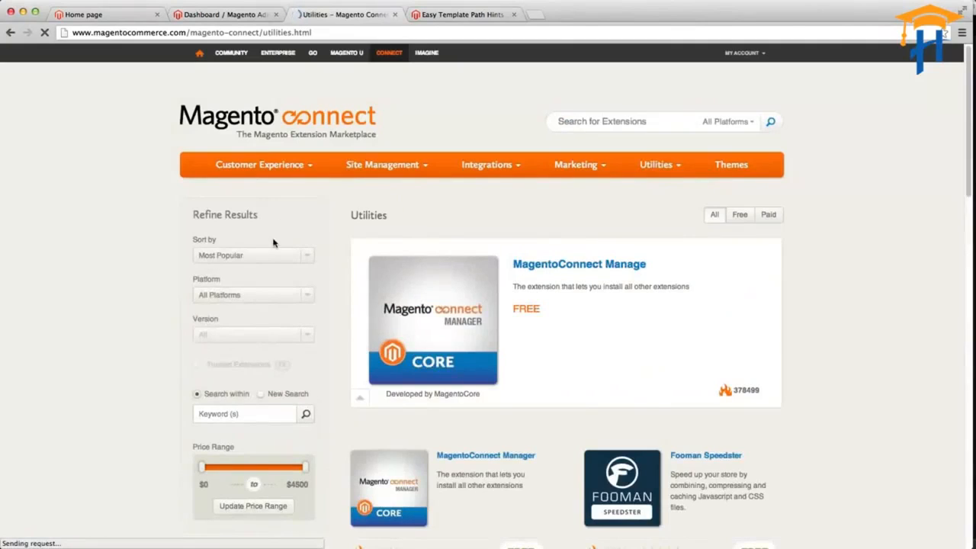
scroll(254, 257, "down", 1)
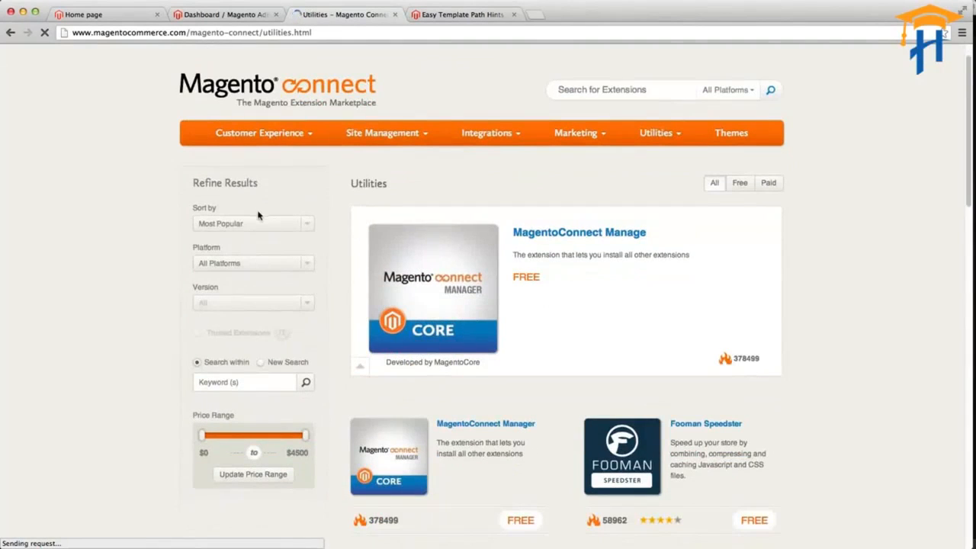
left_click(254, 224)
left_click(255, 224)
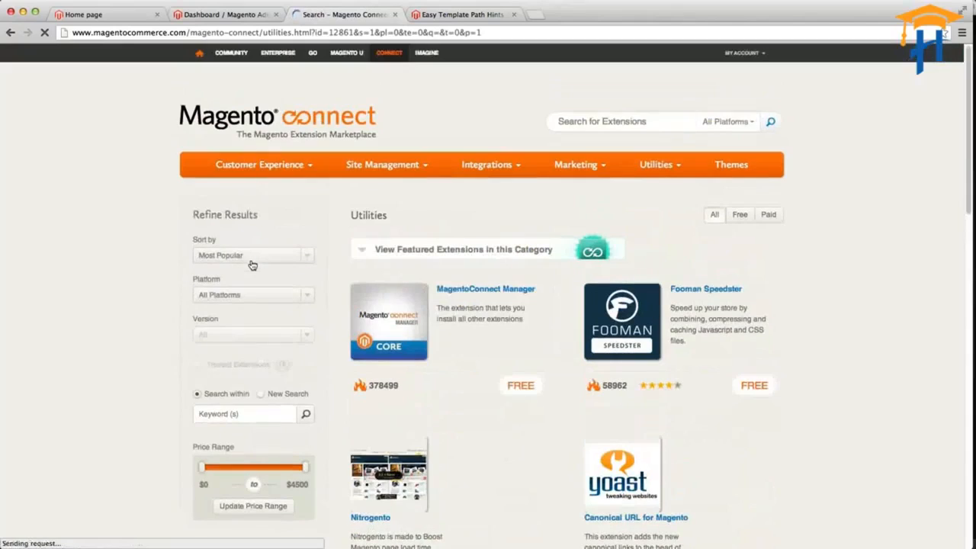
Filter the Utilities extensions to the Community platform and version 1.7.
left_click(248, 299)
left_click(252, 328)
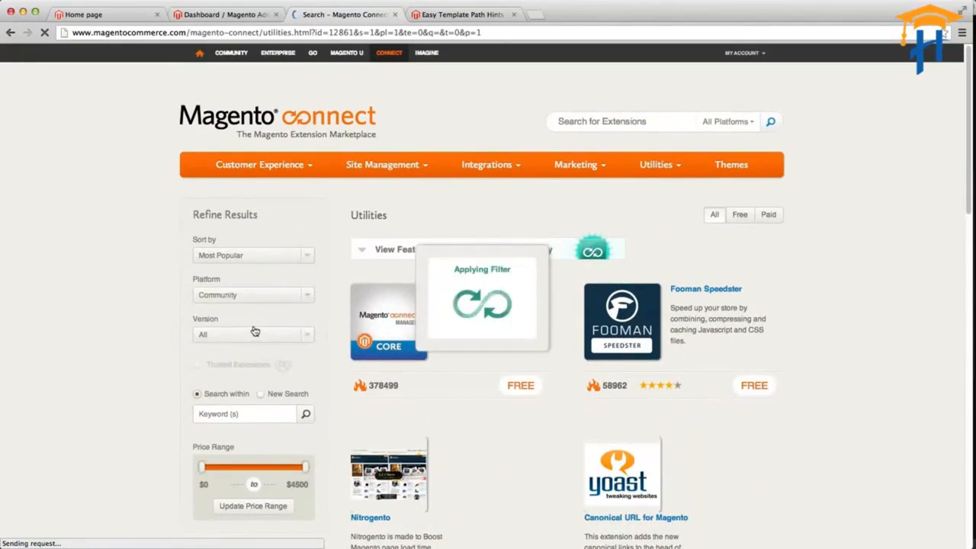
left_click(204, 335)
scroll(206, 340, "down", 3)
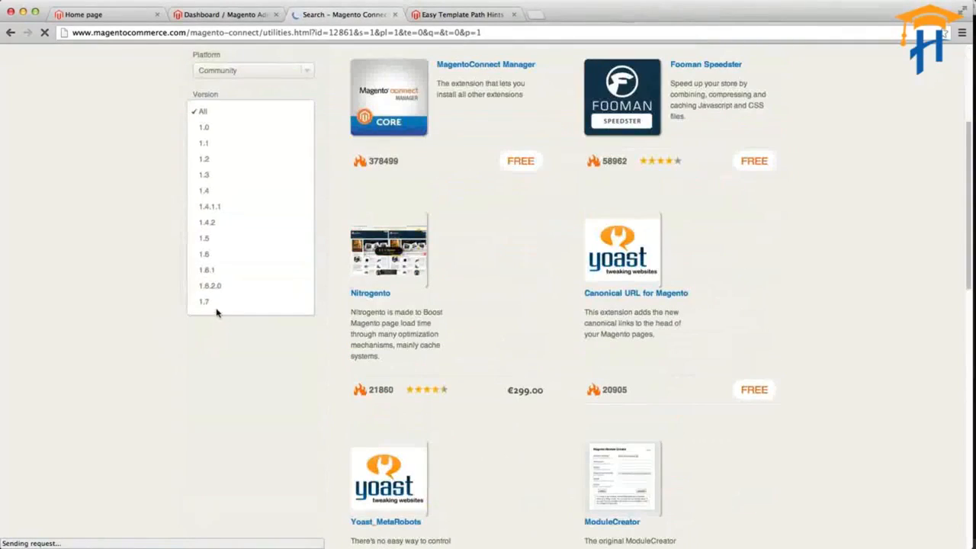
left_click(213, 309)
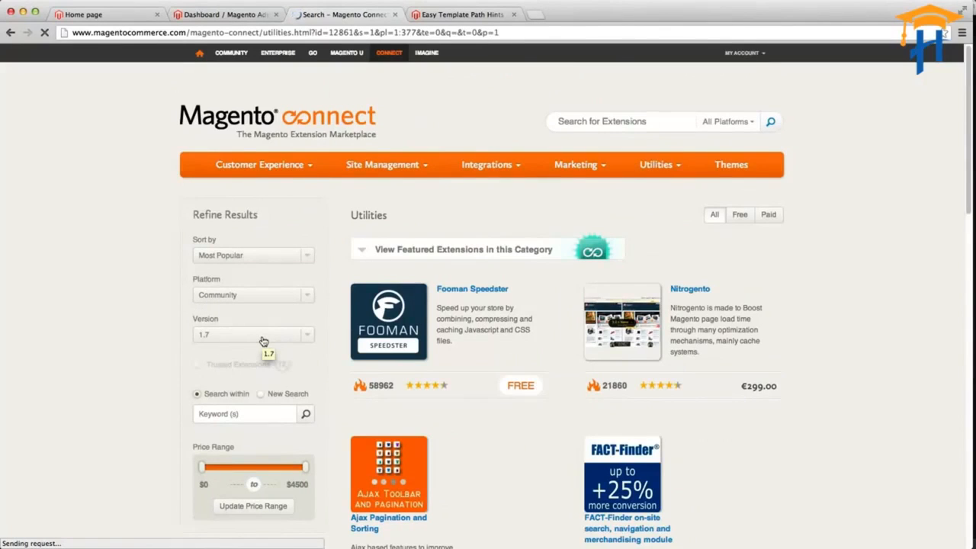
Look through the filtered Utilities extensions, checking their ratings and prices down to the page list.
scroll(611, 358, "down", 3)
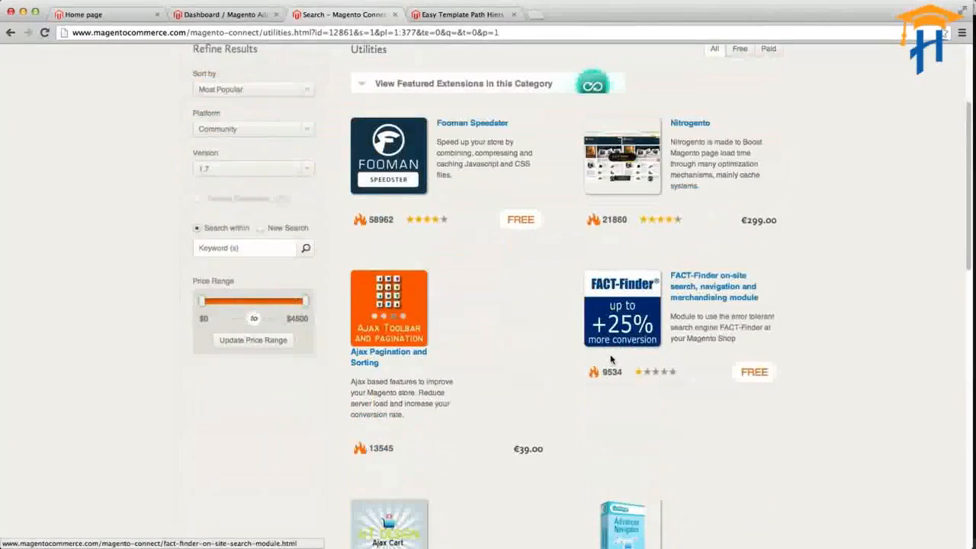
scroll(611, 359, "down", 8)
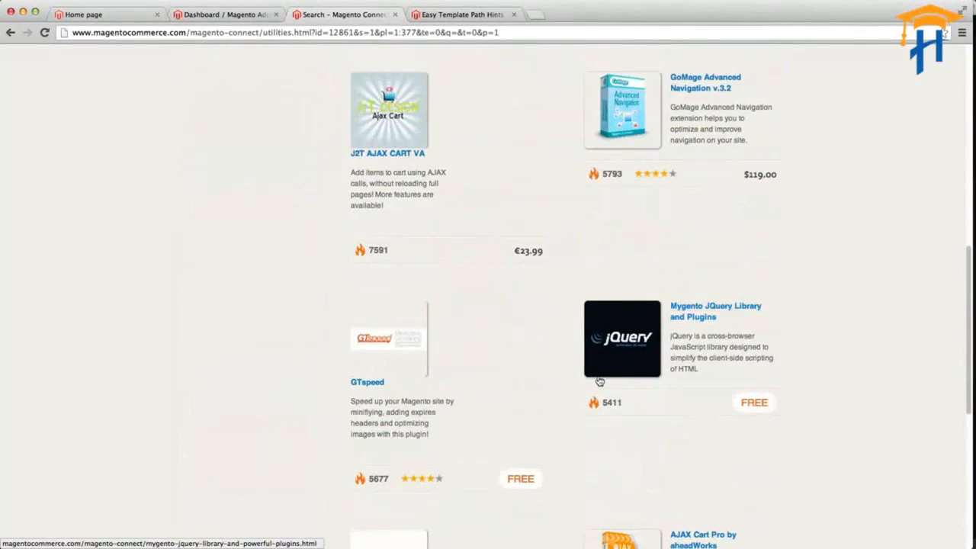
scroll(600, 381, "down", 5)
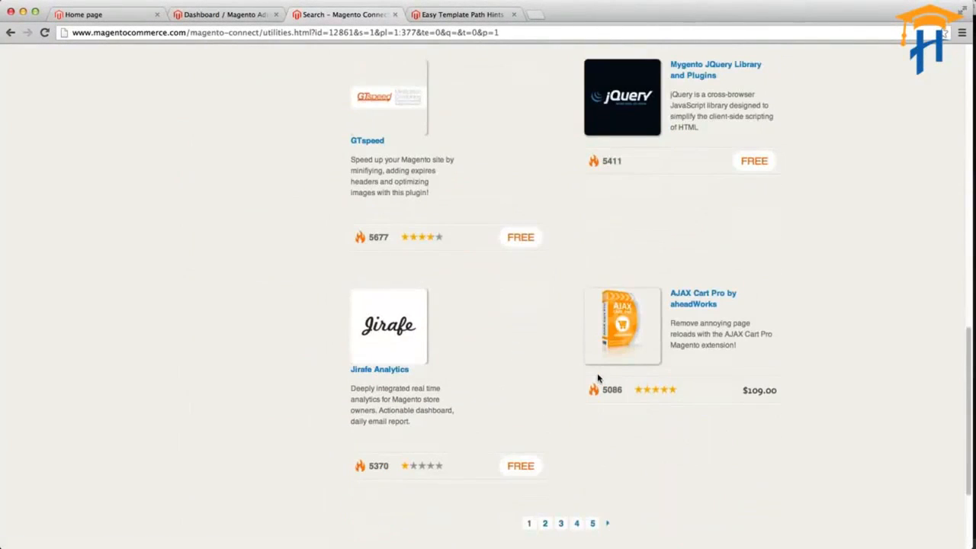
scroll(599, 379, "up", 15)
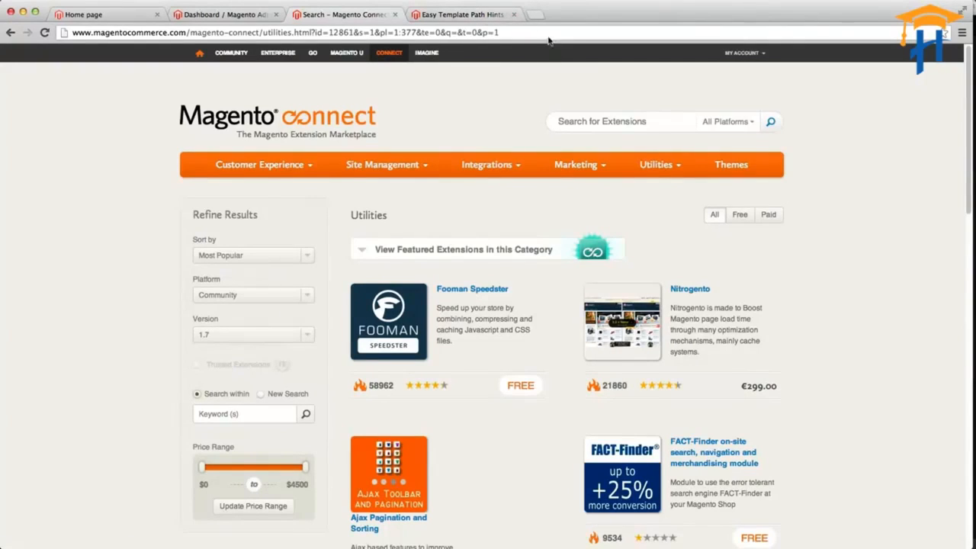
Go to the Easy Template Path Hints extension page and check its title and category path in the address.
left_click(476, 19)
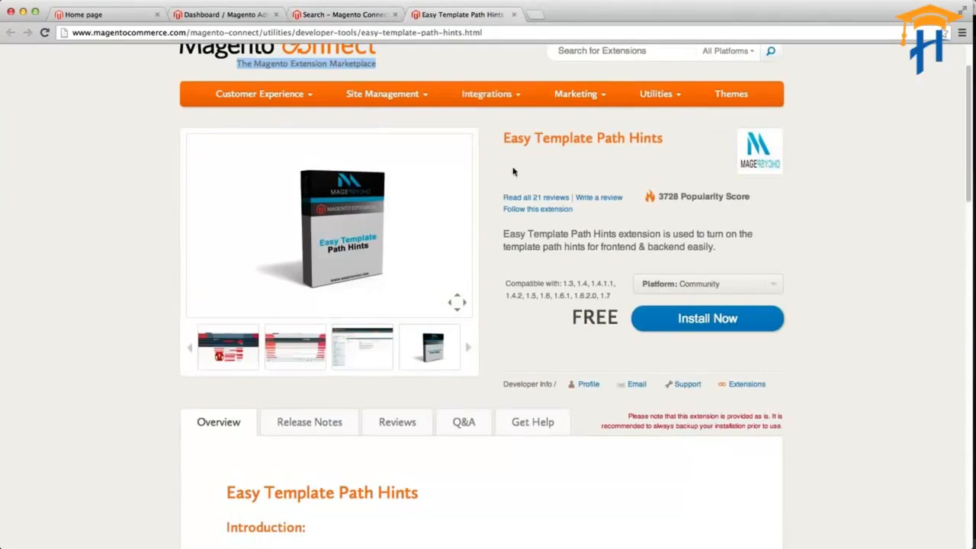
left_click_drag(509, 142, 689, 139)
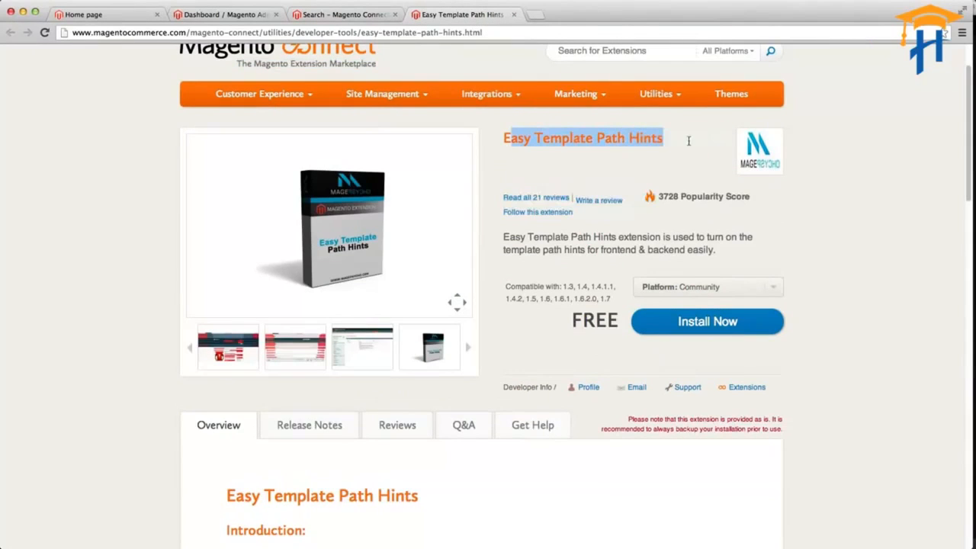
left_click(548, 131)
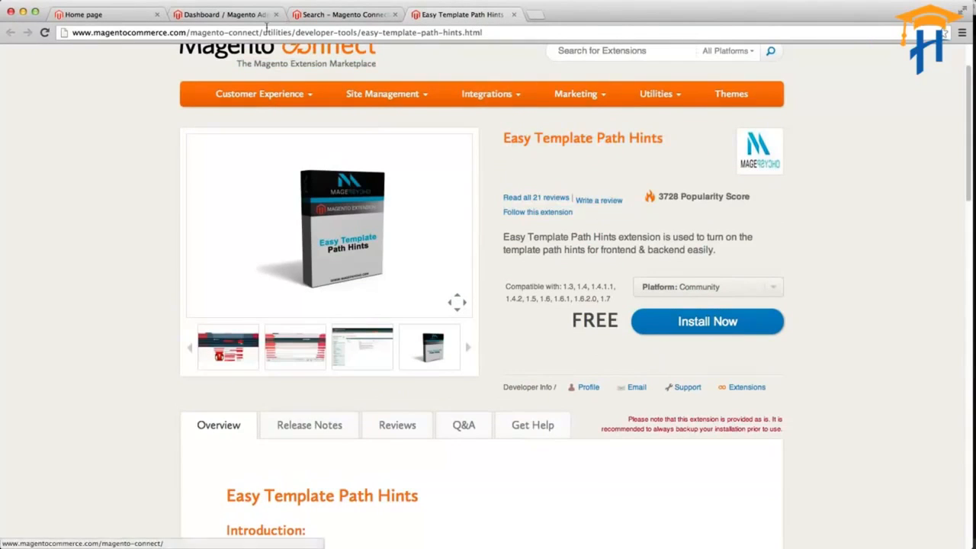
left_click(295, 32)
double_click(309, 32)
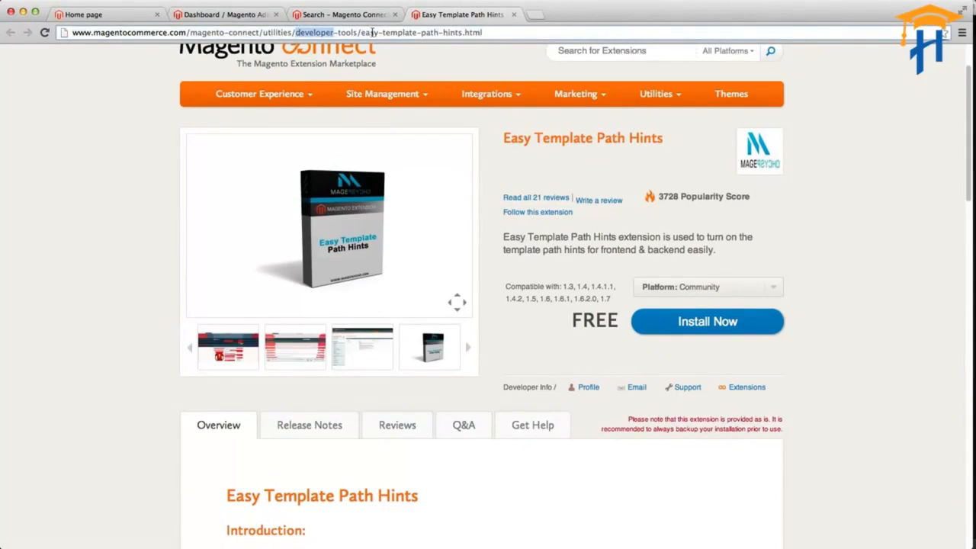
left_click_drag(379, 33, 462, 32)
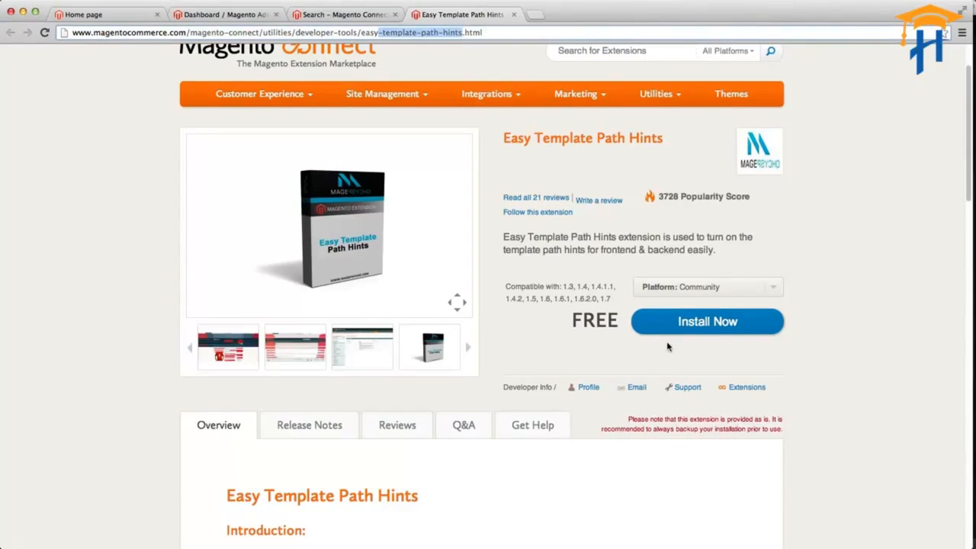
Preview the extension's frontend and admin screenshots and read its short description.
left_click(279, 345)
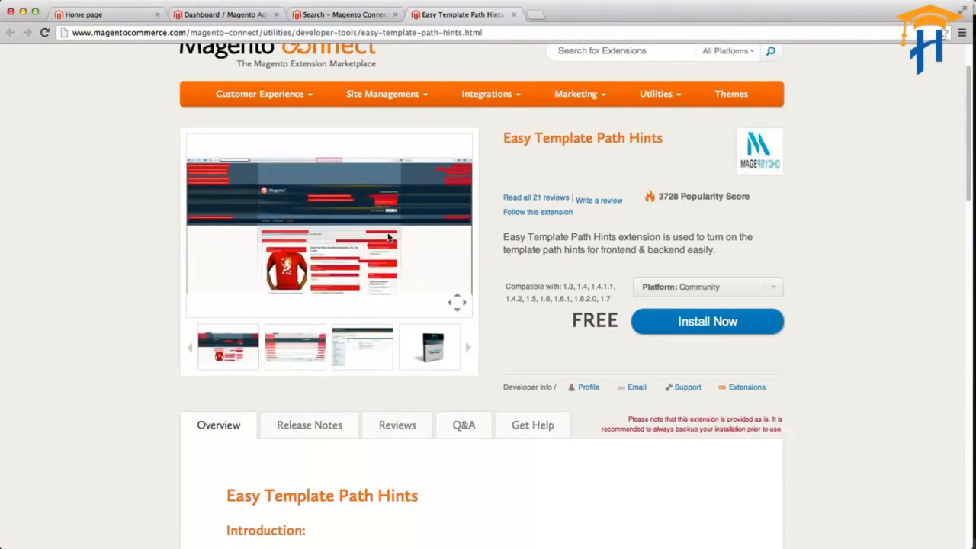
left_click(369, 341)
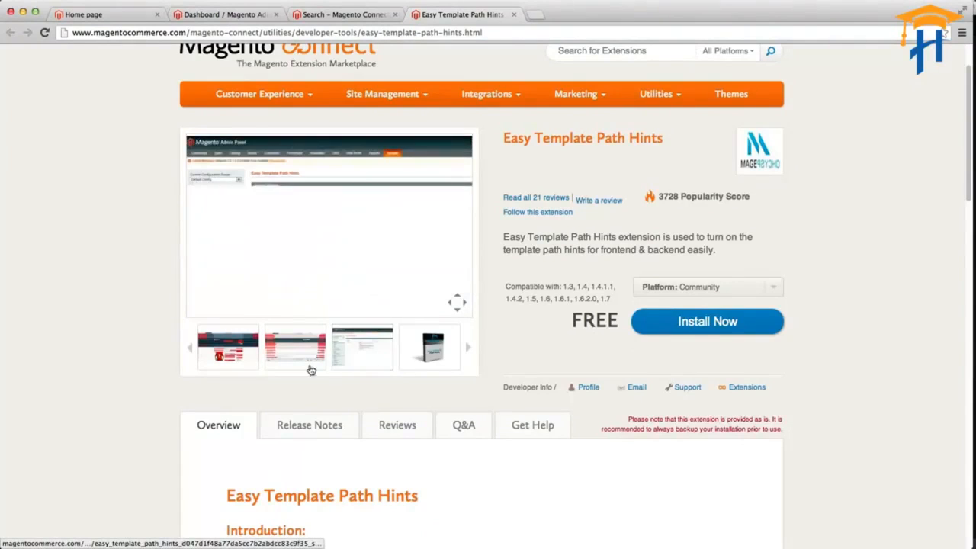
left_click(254, 357)
left_click(364, 351)
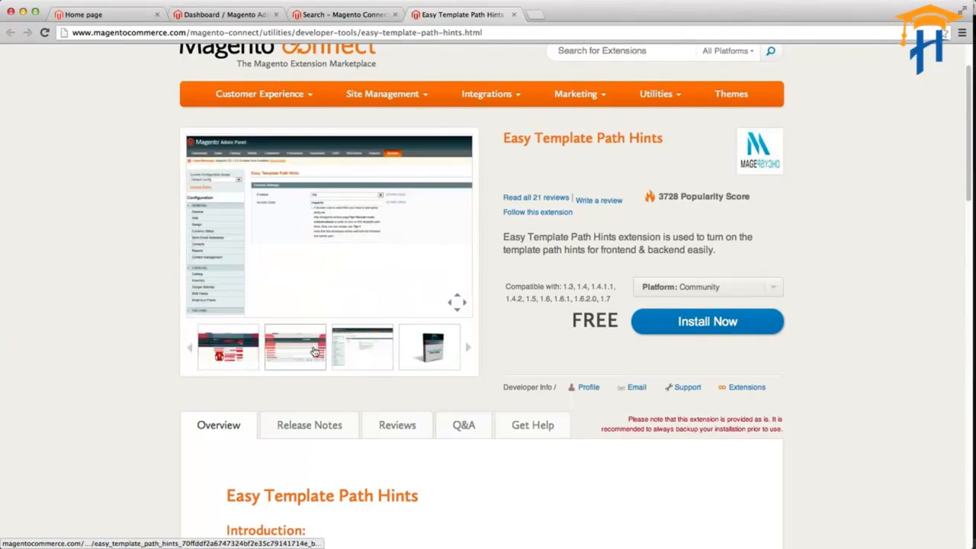
left_click(251, 356)
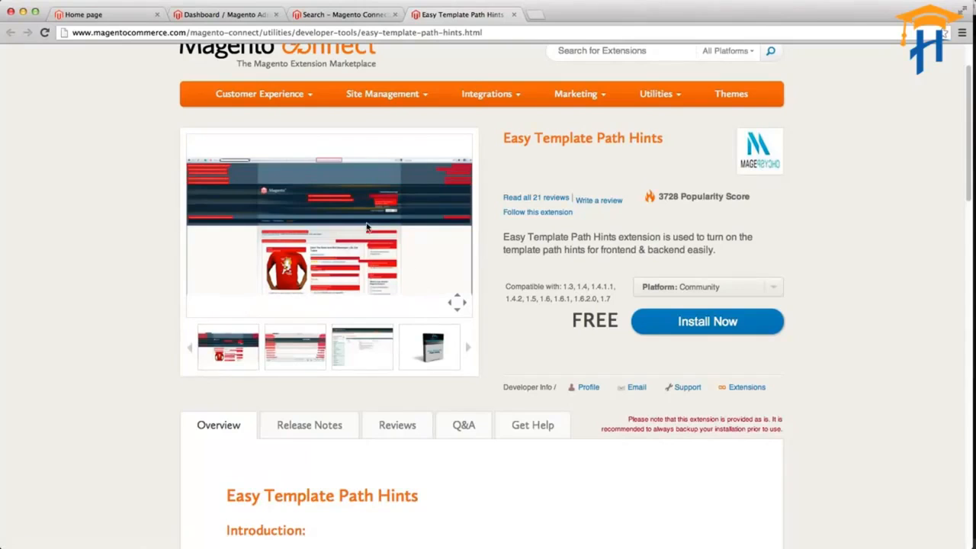
left_click_drag(640, 242, 533, 235)
left_click(602, 238)
Request the extension key for the Community platform with Magento Connect 2.0, accepting the extension license agreement.
left_click(655, 291)
left_click(657, 290)
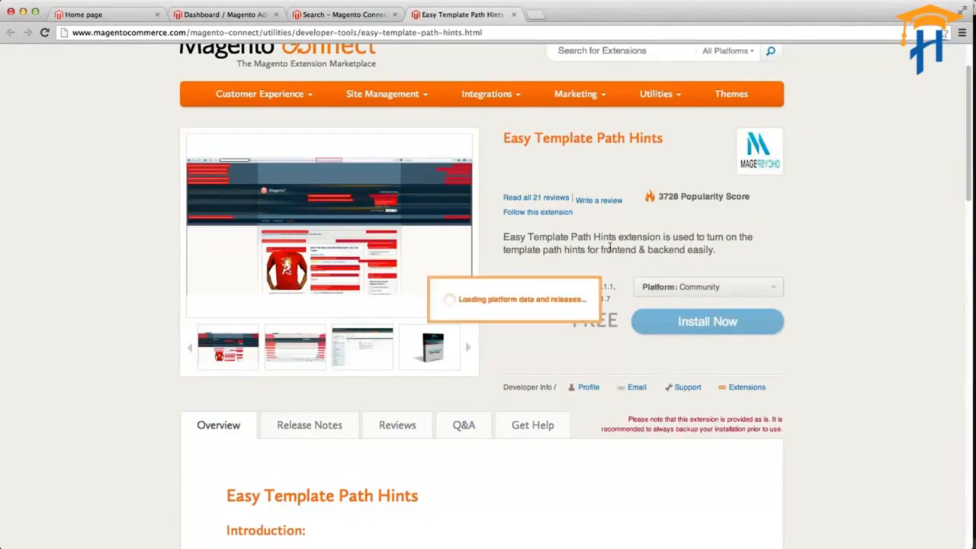
scroll(610, 248, "down", 1)
left_click(653, 283)
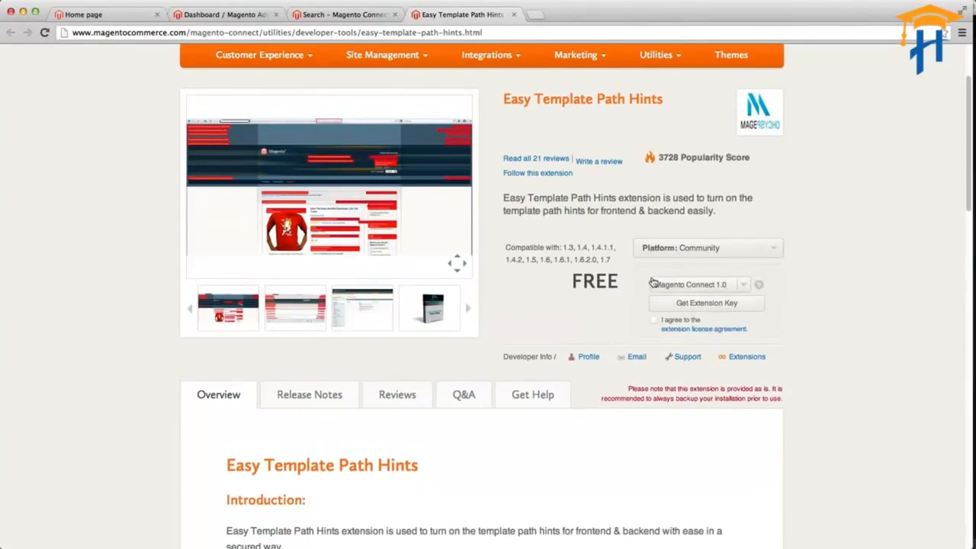
left_click(732, 290)
left_click(720, 298)
left_click(654, 321)
left_click(686, 302)
Select the full generated extension key and copy it.
left_click(690, 303)
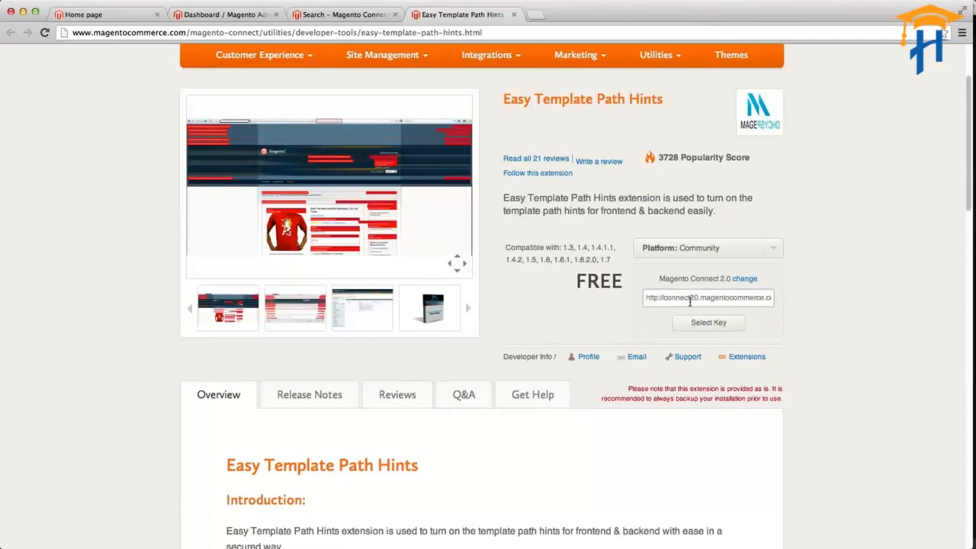
key("super+a")
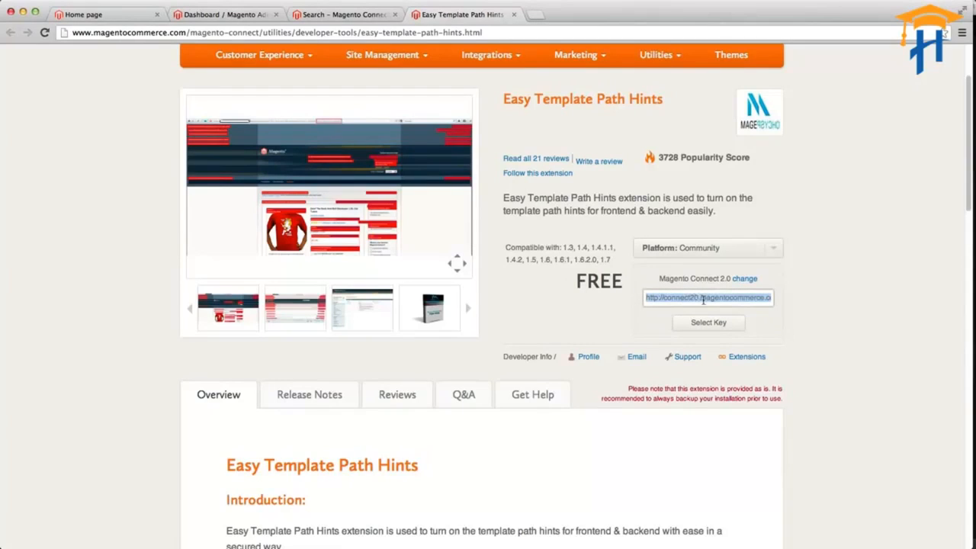
left_click(700, 325)
Open Magento Connect Manager from the store's admin panel and look over its list of existing extensions.
left_click(242, 15)
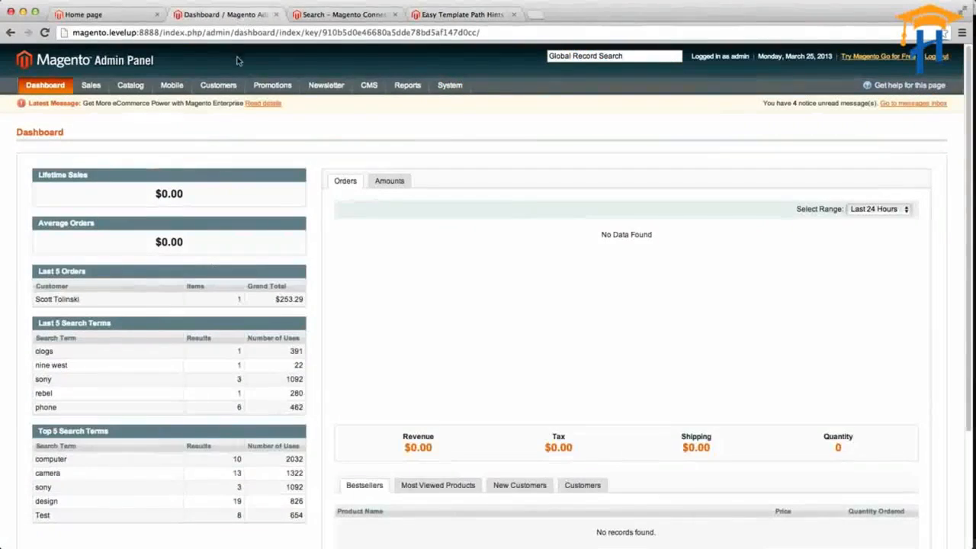
mouse_move(435, 89)
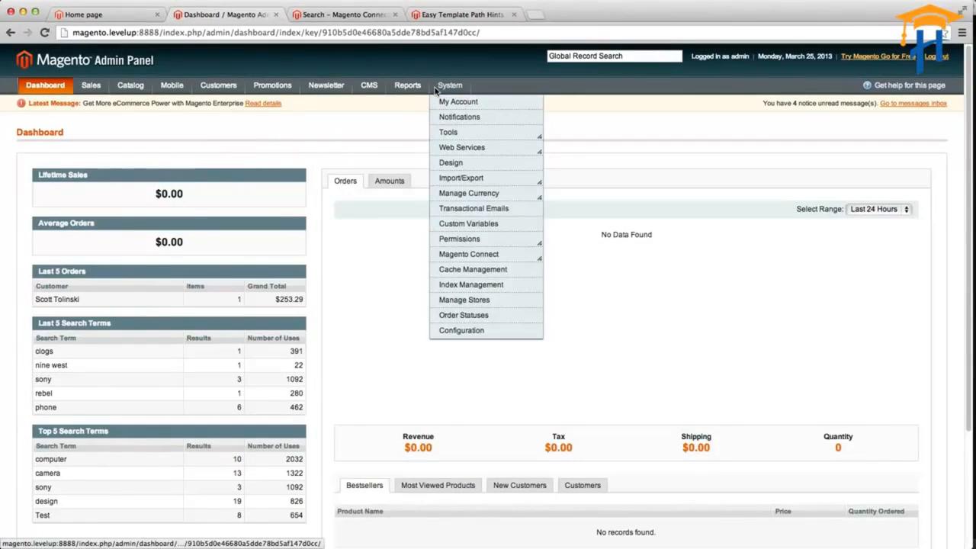
mouse_move(457, 256)
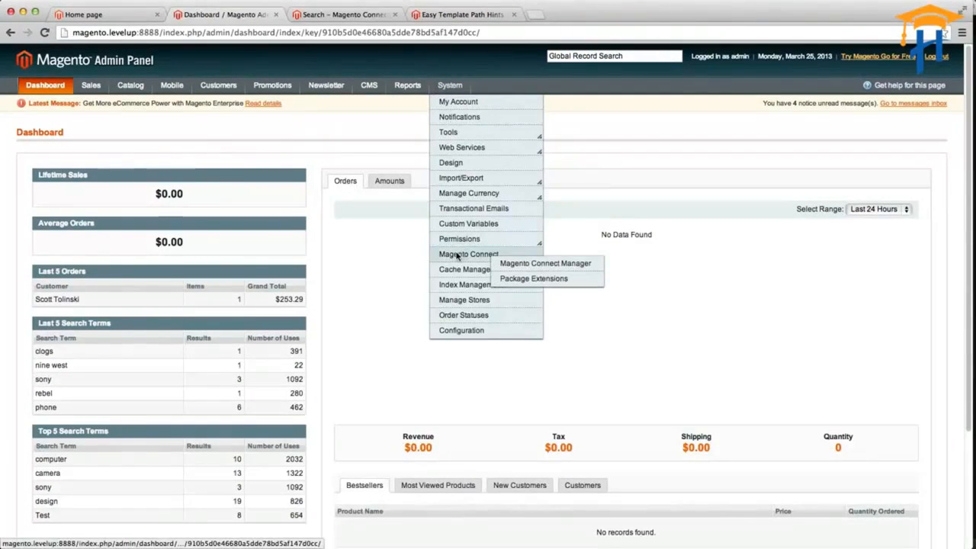
left_click(519, 271)
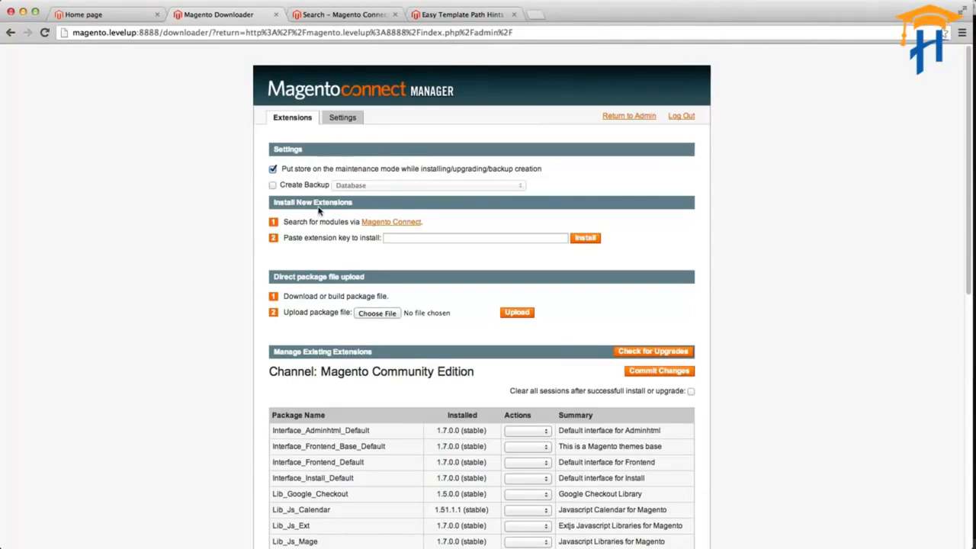
scroll(322, 211, "down", 2)
scroll(322, 211, "down", 7)
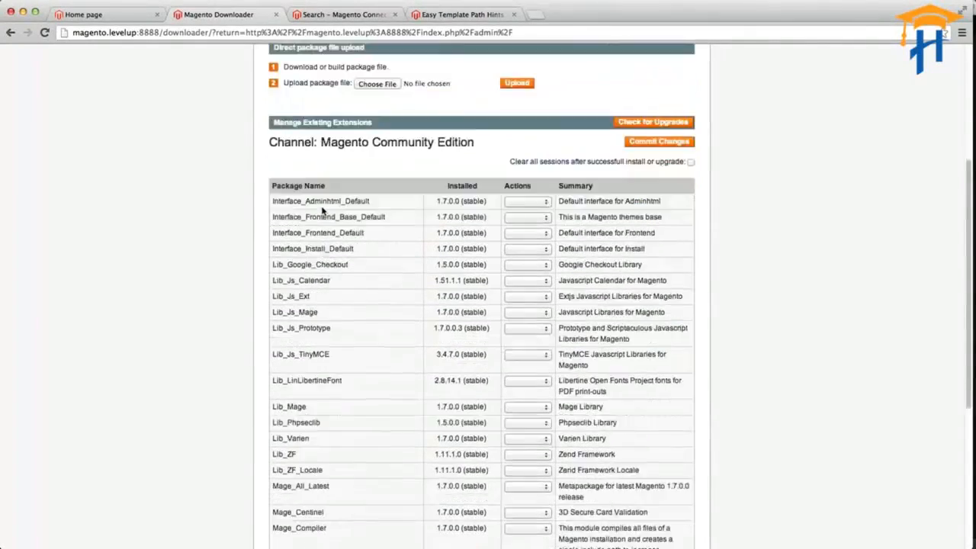
scroll(324, 208, "up", 8)
scroll(324, 206, "up", 2)
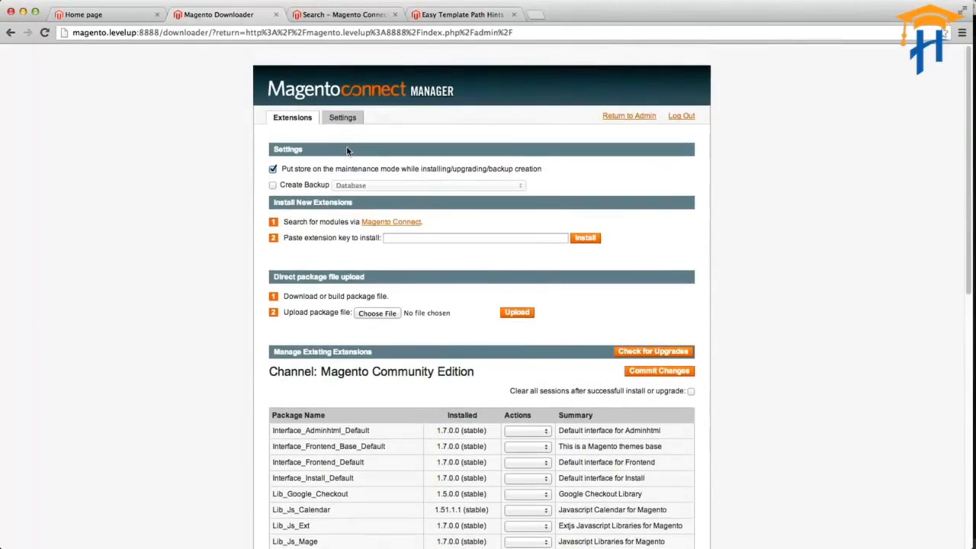
Paste the copied extension key under Install New Extensions, submit it for installation, and check the listed package name.
left_click(386, 240)
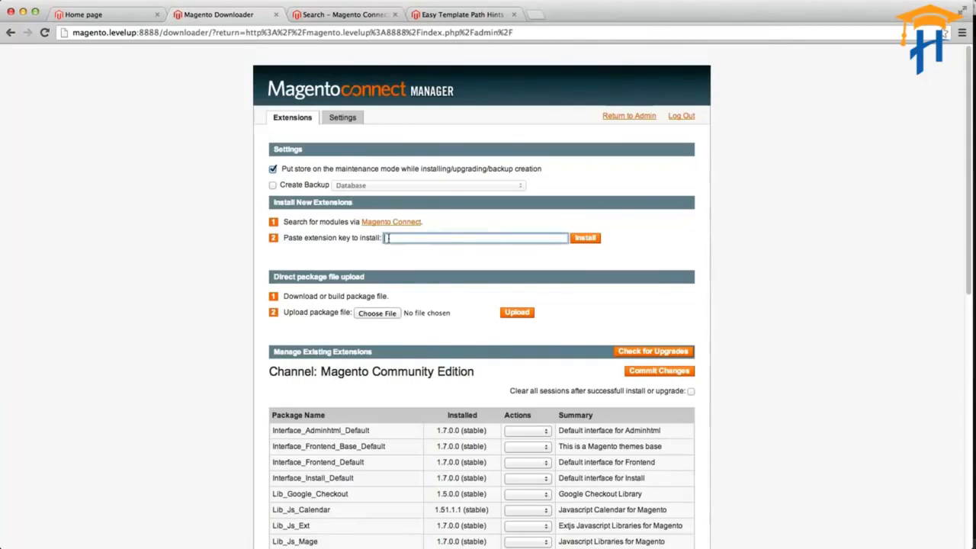
left_click(317, 222)
left_click_drag(317, 222, 422, 223)
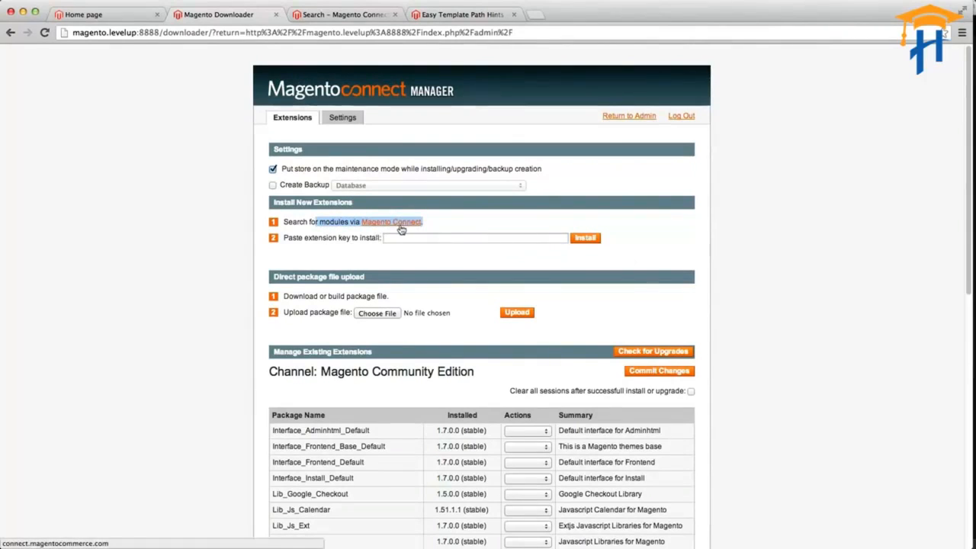
left_click(421, 238)
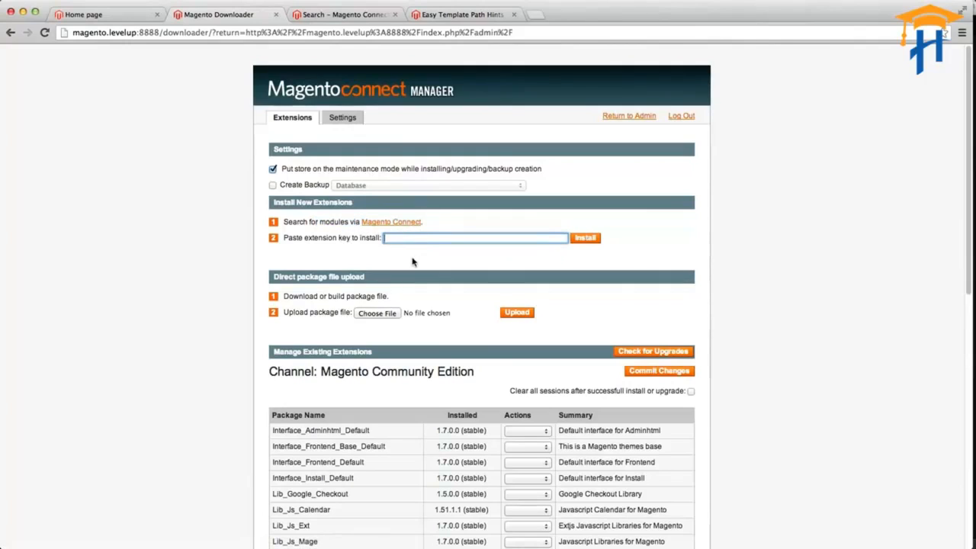
key("super+v")
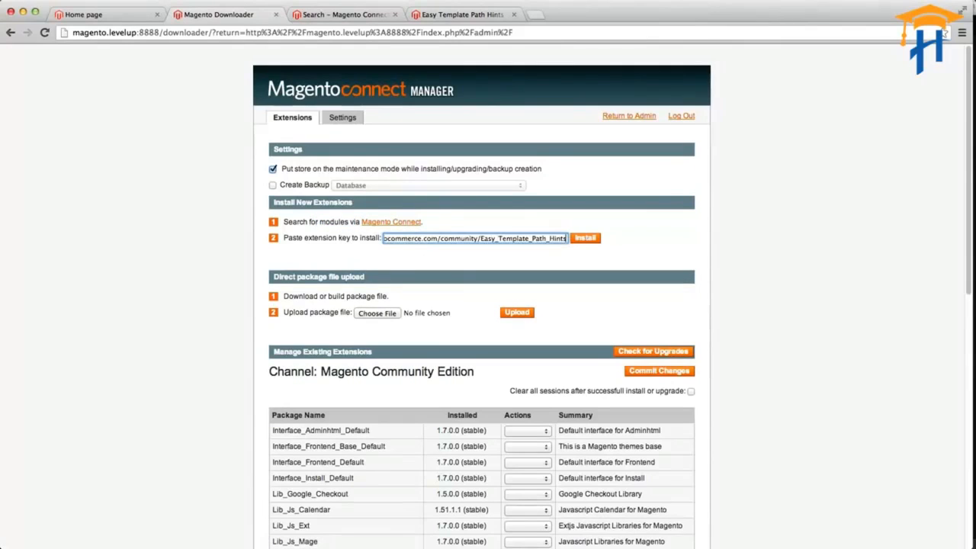
left_click(587, 240)
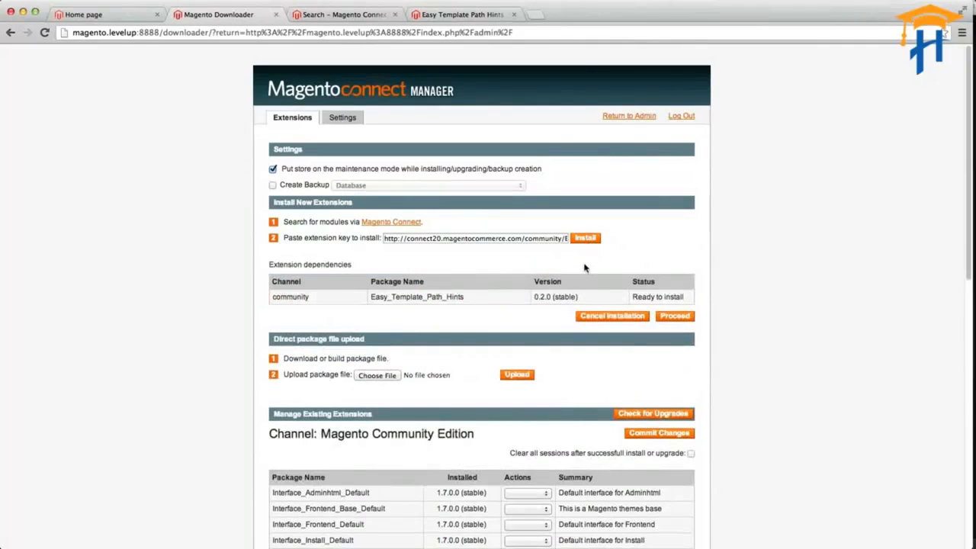
left_click_drag(504, 303, 390, 297)
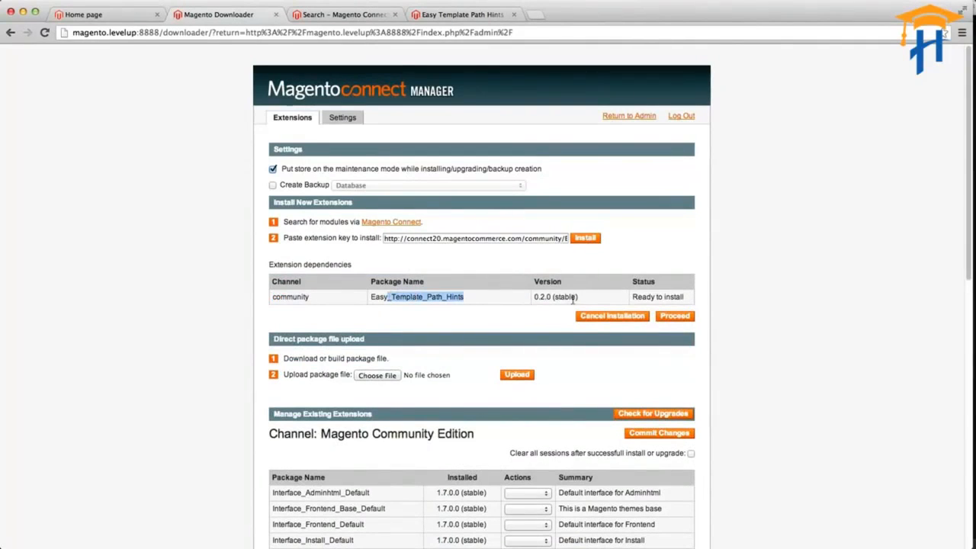
Proceed with installing the Easy_Template_Path_Hints package and review the console output and installed package list.
left_click(672, 316)
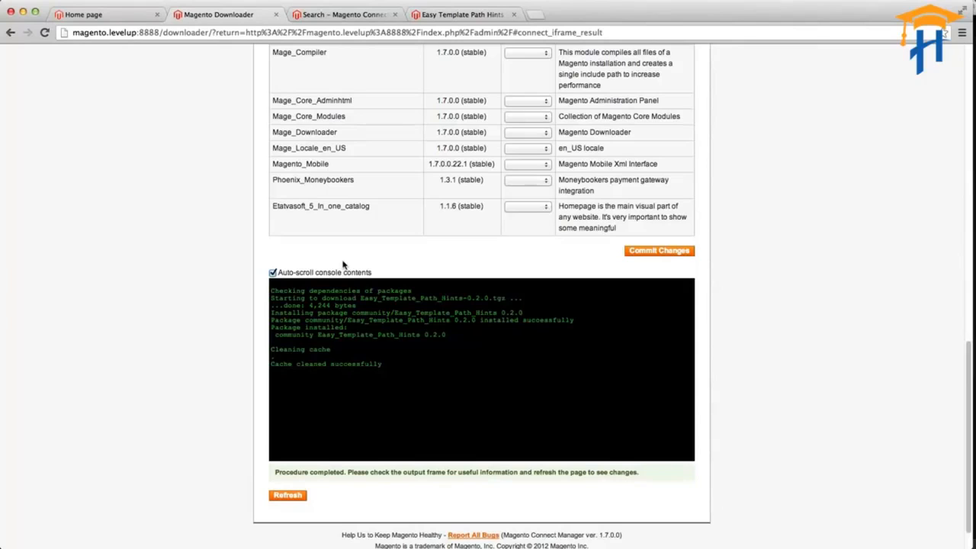
scroll(343, 264, "up", 10)
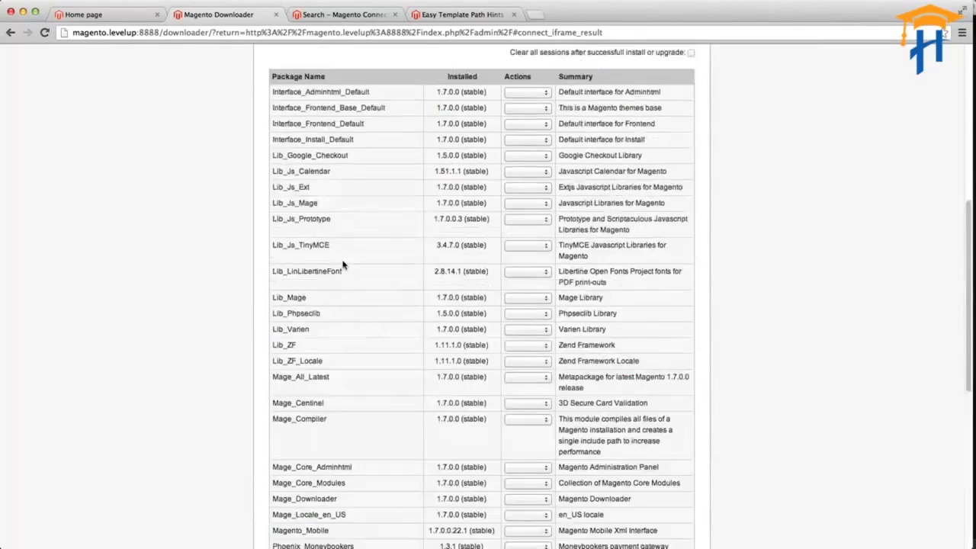
scroll(342, 263, "down", 6)
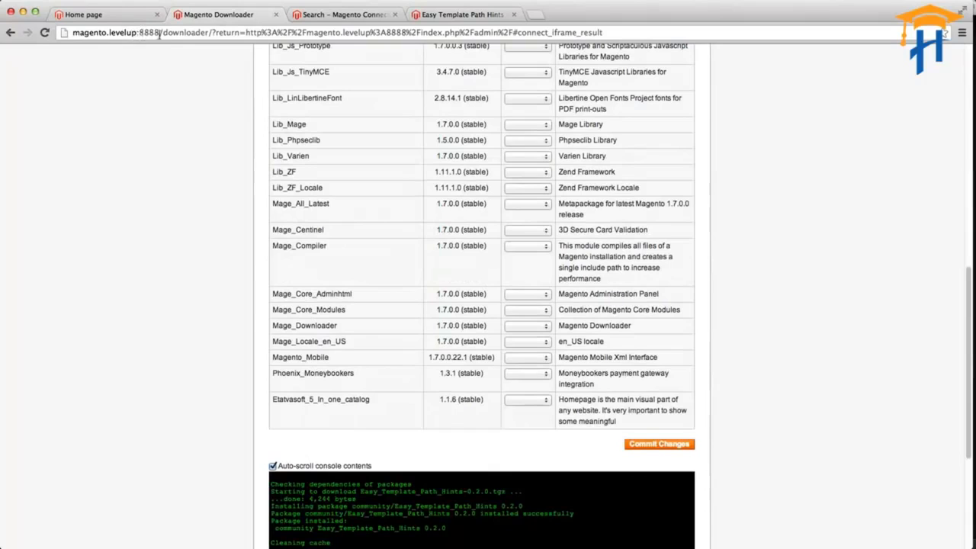
Return to the store's admin panel at magento.levelup:8888/admin and open the system Configuration page.
left_click_drag(164, 33, 606, 34)
type("admin")
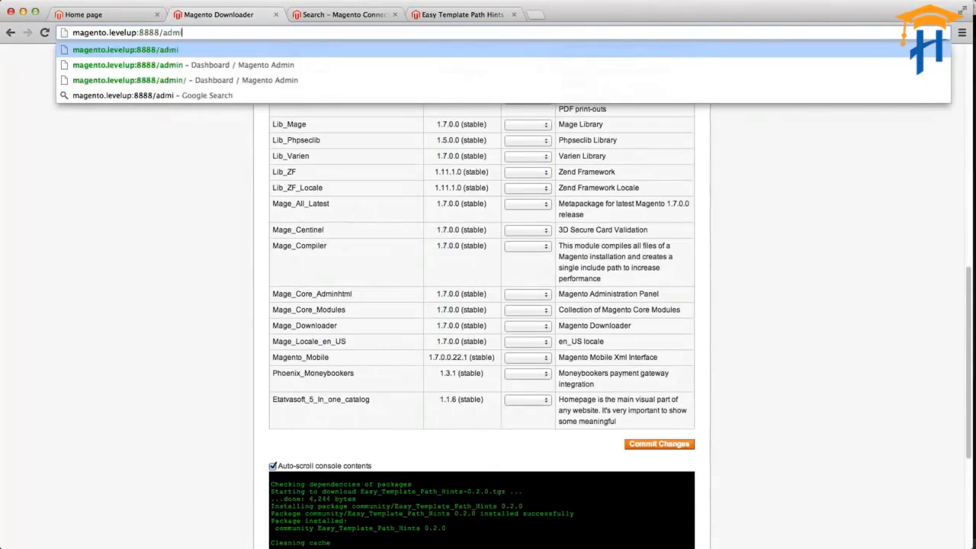
key("Return")
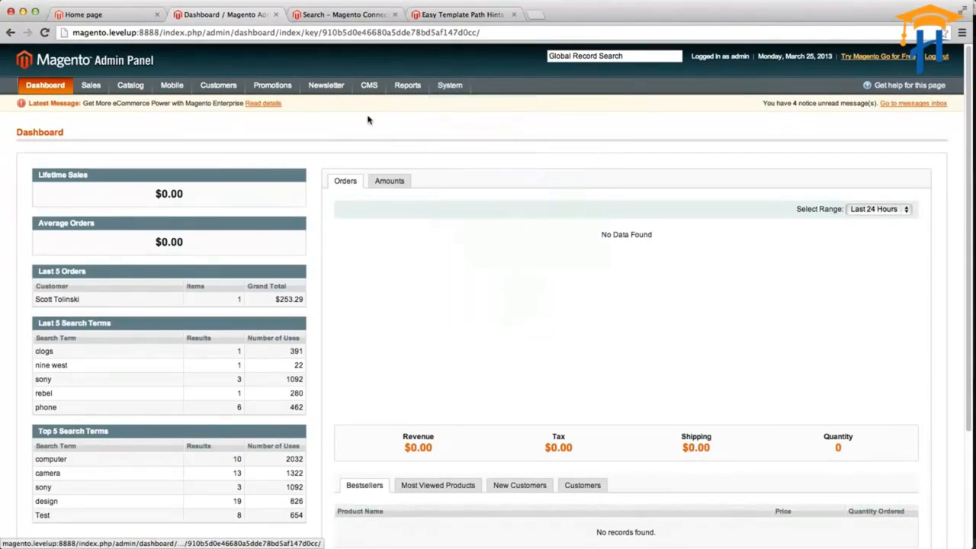
mouse_move(433, 91)
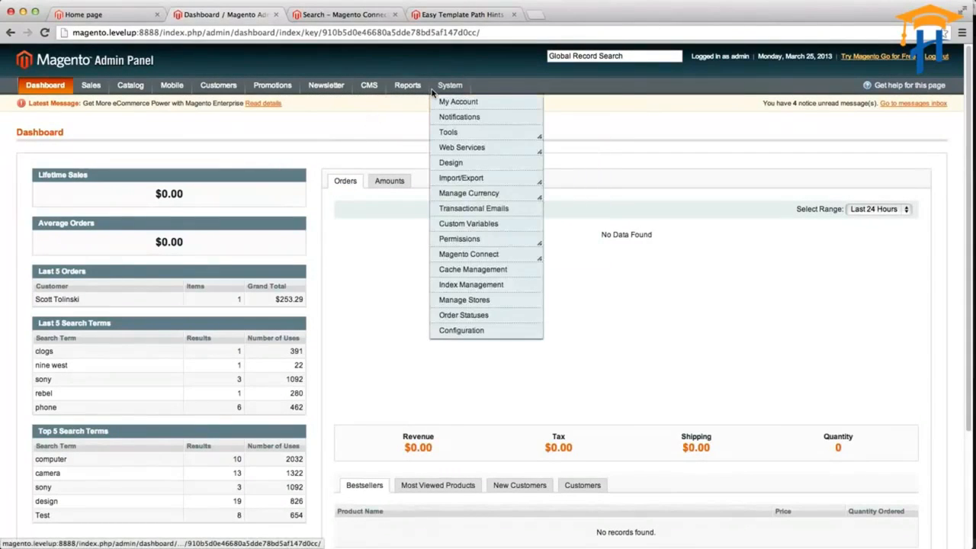
left_click(459, 330)
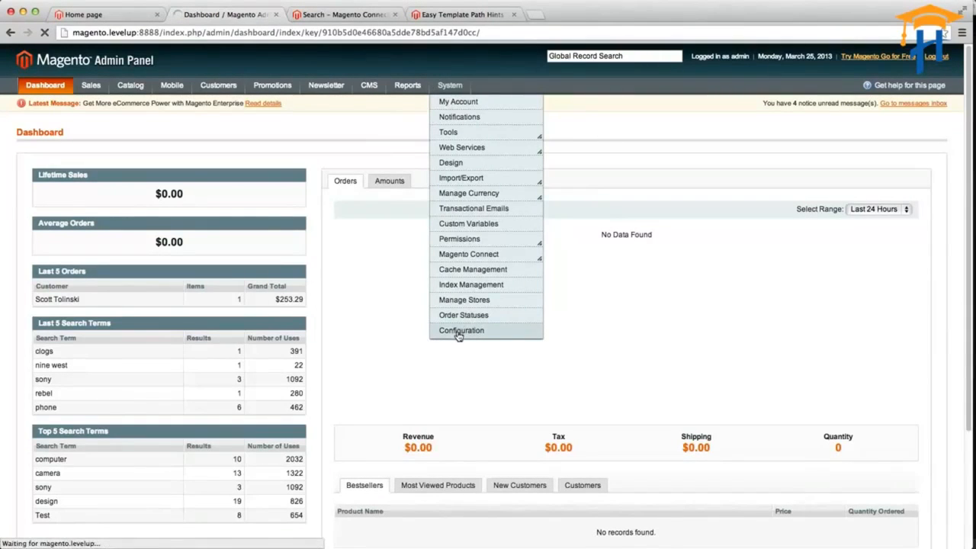
Look up on the Easy Template Path Hints extension page where its settings are located in the admin configuration.
left_click(435, 14)
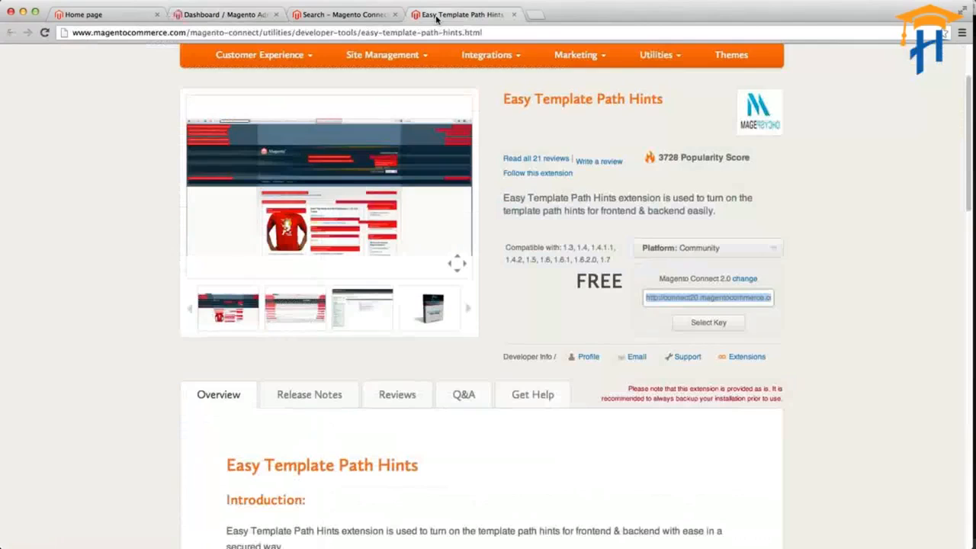
scroll(313, 428, "down", 5)
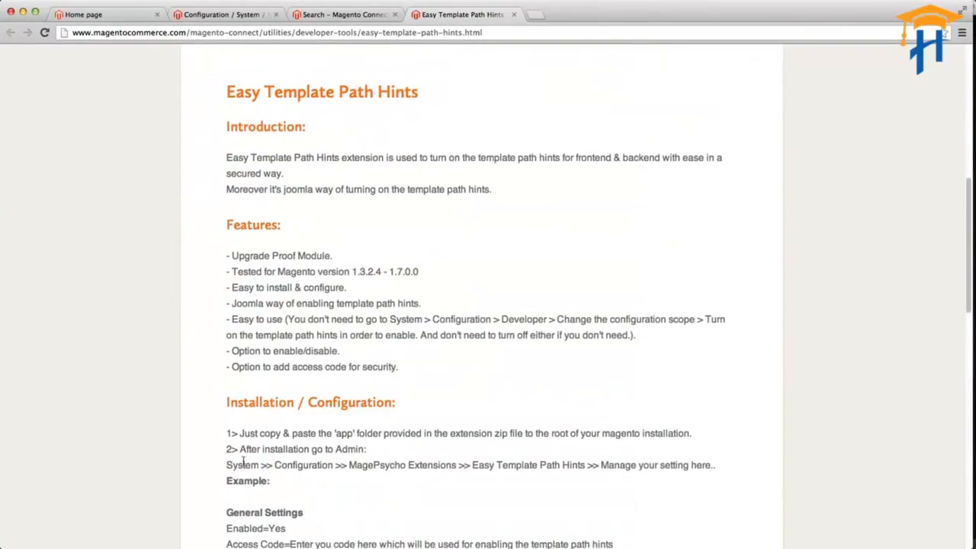
double_click(311, 466)
double_click(363, 466)
left_click_drag(363, 466, 435, 464)
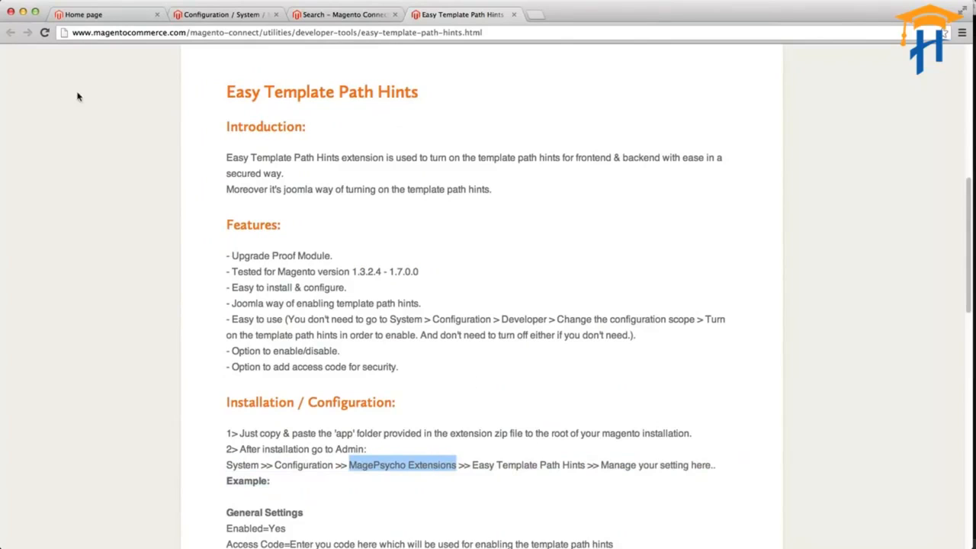
Find the MagePsycho Extensions group in the store configuration and read its Info page about the developer.
key("super+2")
scroll(68, 179, "down", 4)
scroll(68, 180, "down", 1)
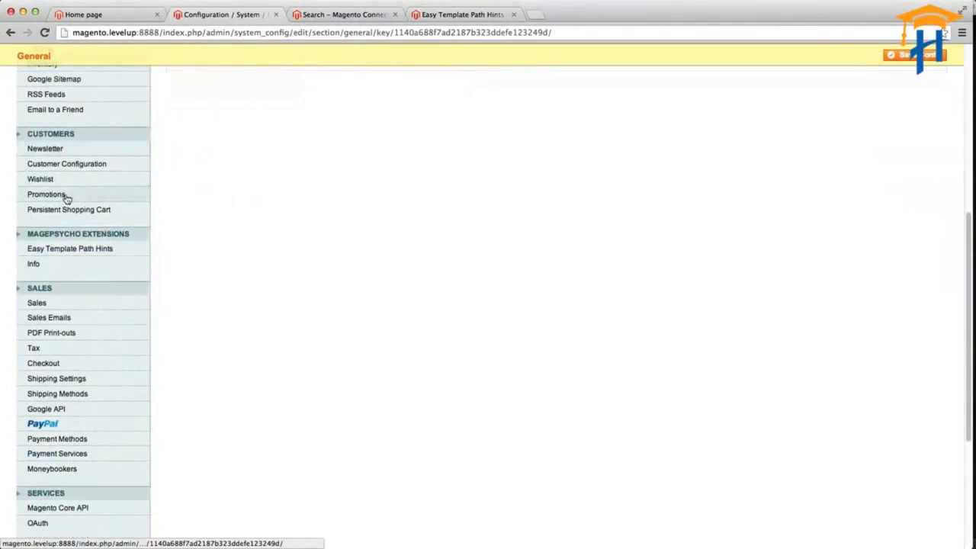
left_click_drag(132, 234, 23, 234)
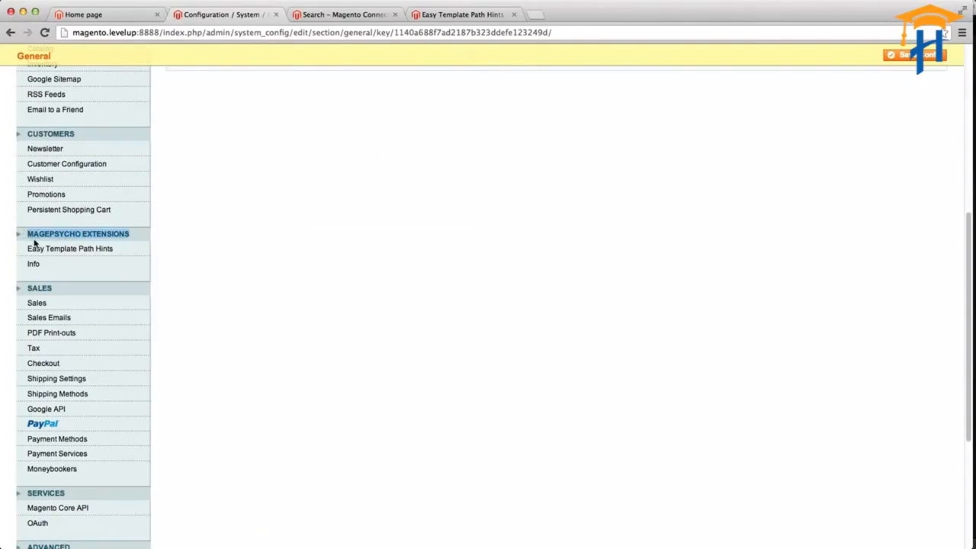
left_click(81, 264)
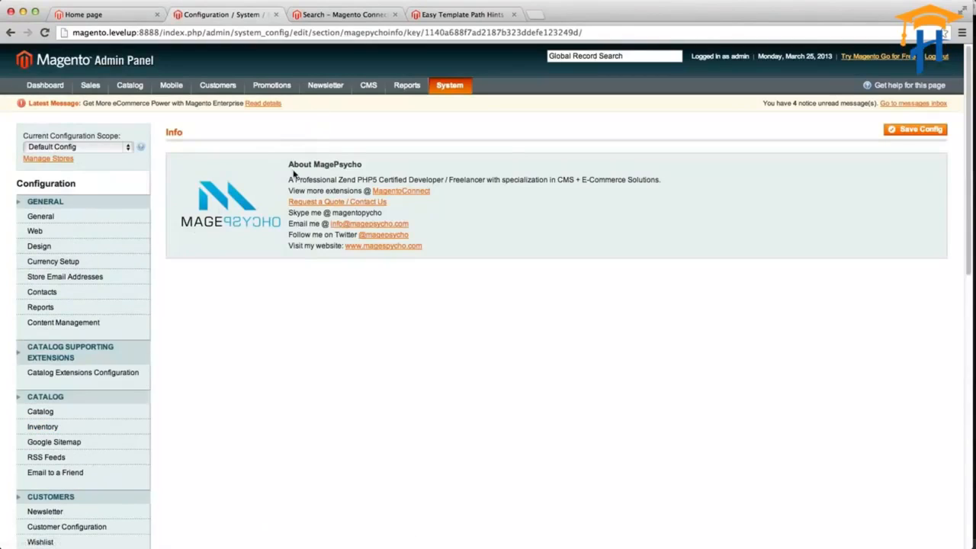
left_click_drag(293, 179, 451, 262)
left_click(452, 281)
Open the Easy Template Path Hints configuration, expand General Settings and set Enabled to Yes.
scroll(134, 436, "down", 2)
scroll(134, 436, "down", 8)
left_click(62, 374)
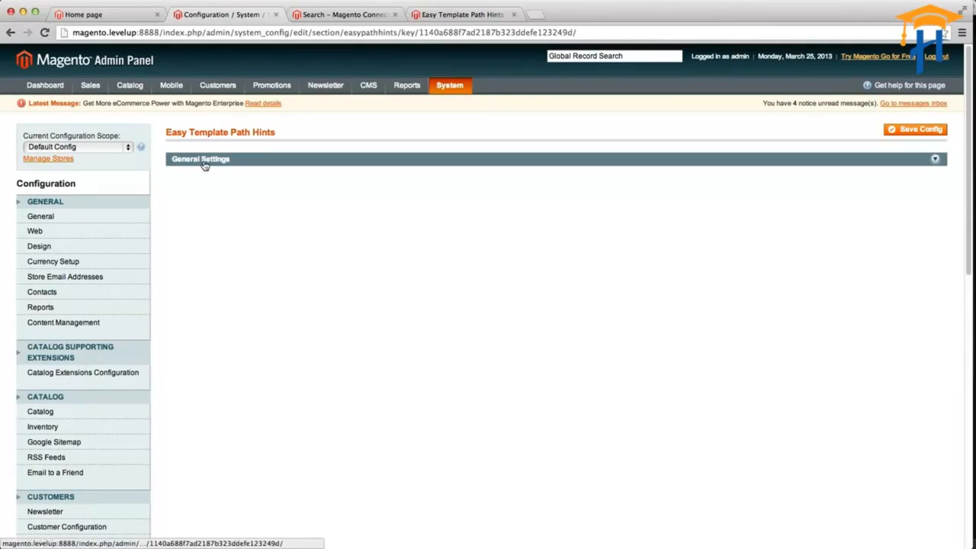
left_click_drag(166, 132, 347, 133)
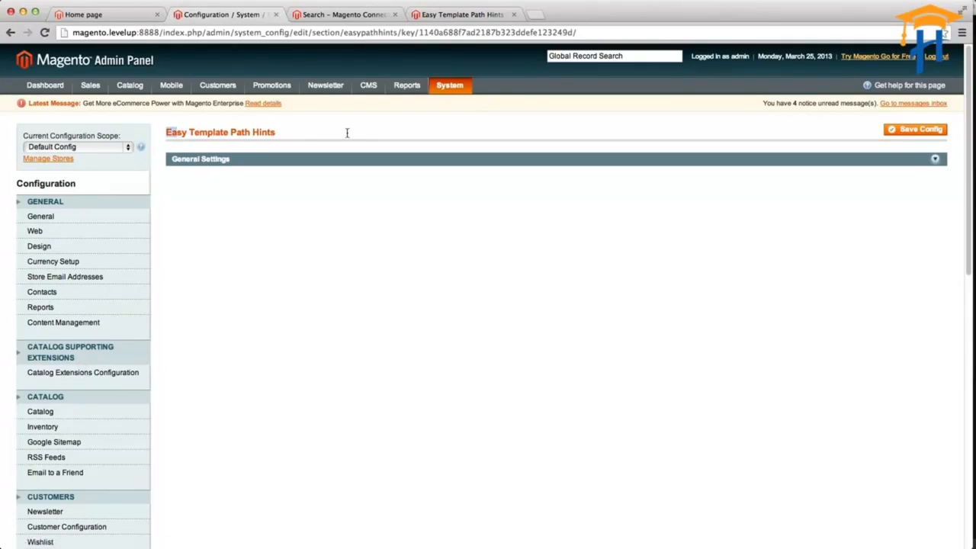
left_click(224, 165)
left_click(309, 182)
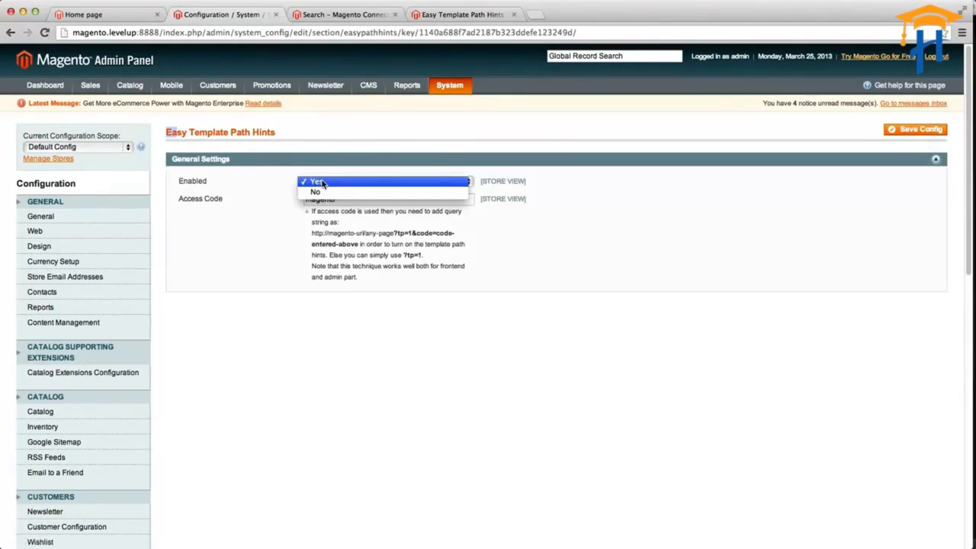
left_click(322, 183)
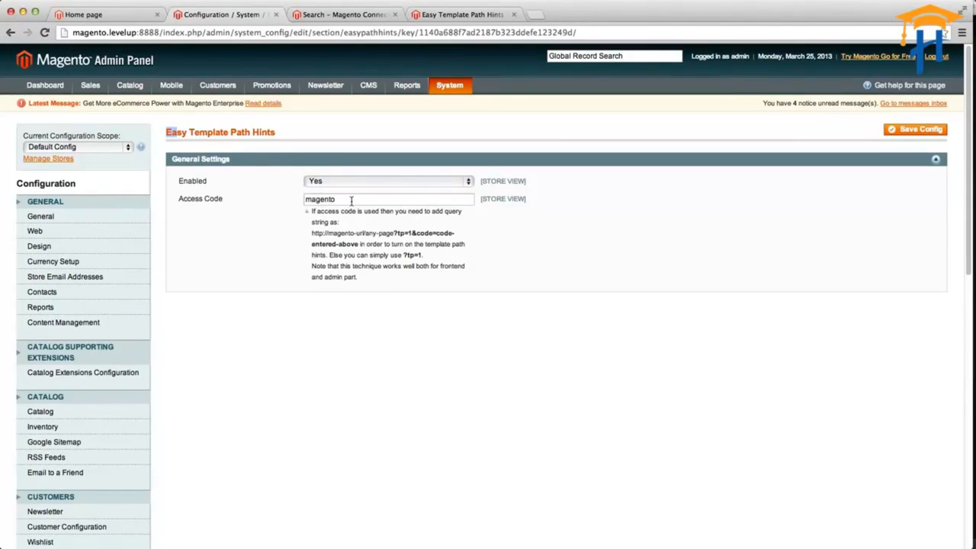
Check the Access Code field and copy the query string "?tp=1&code=code-entered-above" from the note beneath it.
left_click(316, 199)
double_click(323, 199)
left_click(360, 203)
left_click_drag(395, 234, 363, 242)
key("ctrl+c")
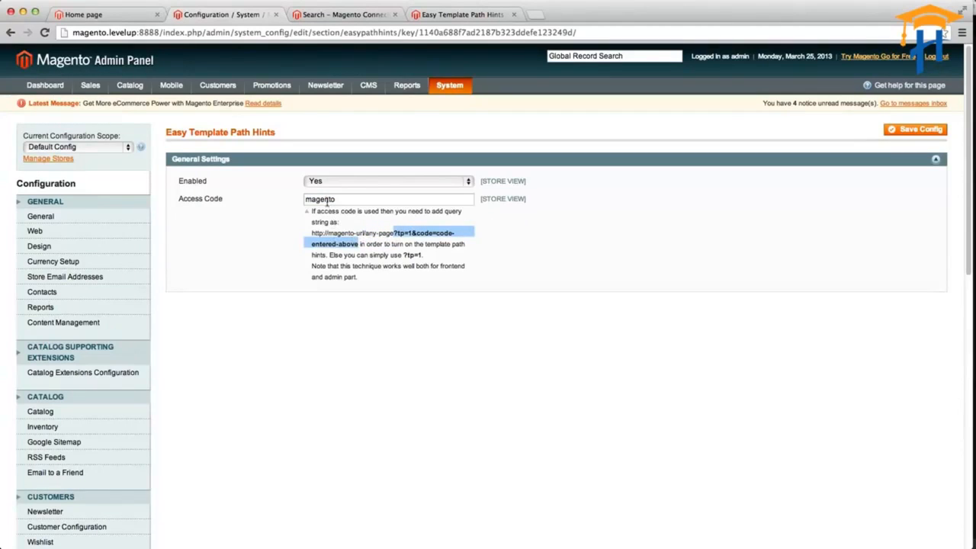
Load the storefront home page with "/?tp=1&code=" appended to its address, entering the extension's access code as the code value.
left_click(67, 15)
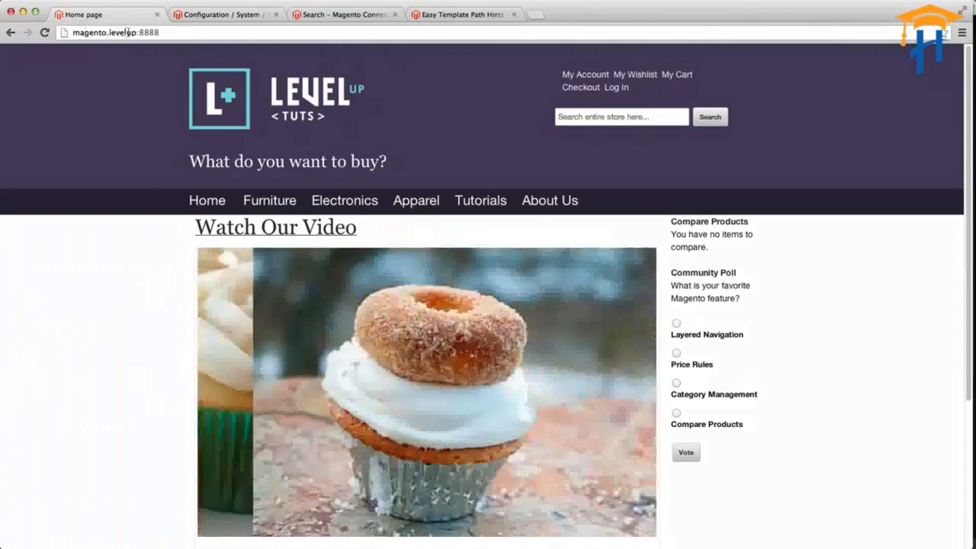
left_click(176, 34)
left_click(176, 34)
key("ctrl+v")
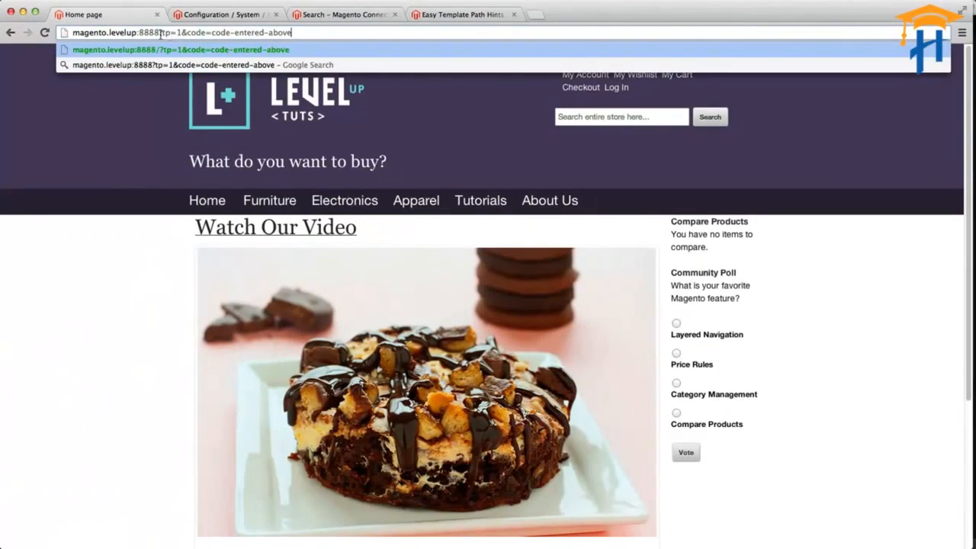
type("/")
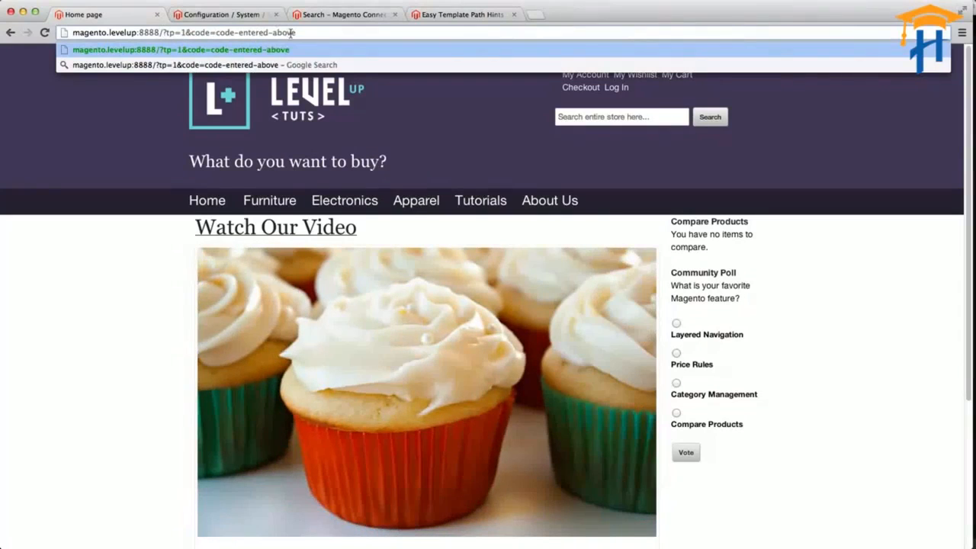
left_click_drag(218, 33, 432, 31)
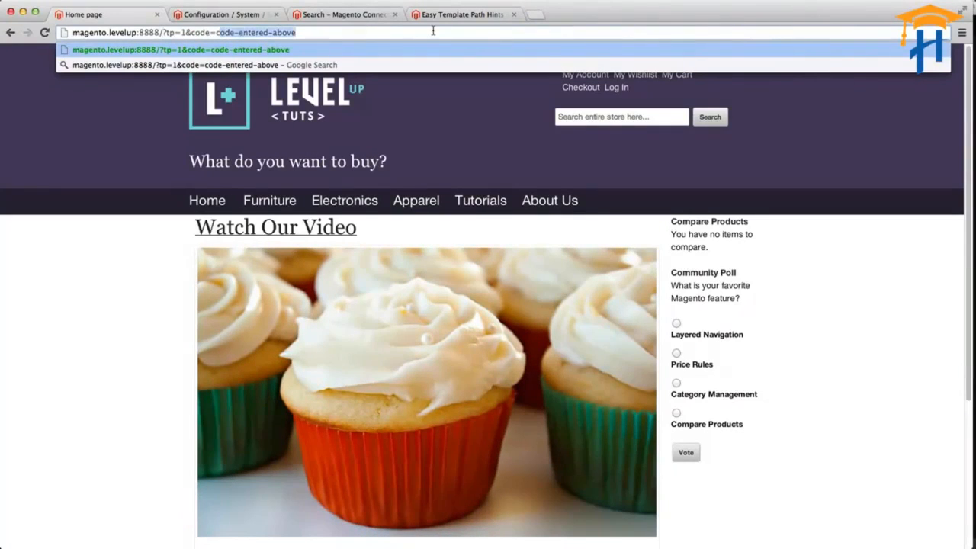
type("magento")
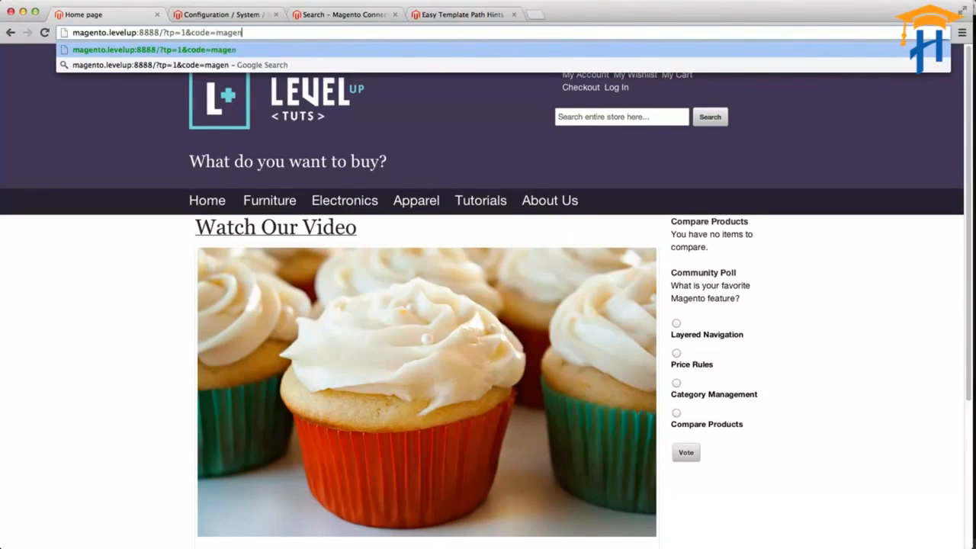
key("Return")
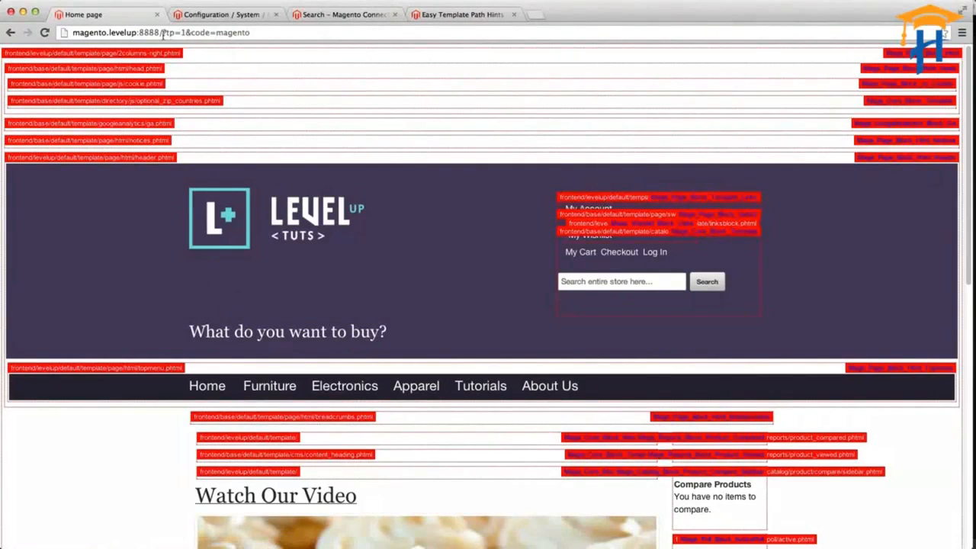
Examine the home page's address parameters and the template path hints shown across its header, navigation, content and sidebar.
left_click_drag(163, 32, 270, 34)
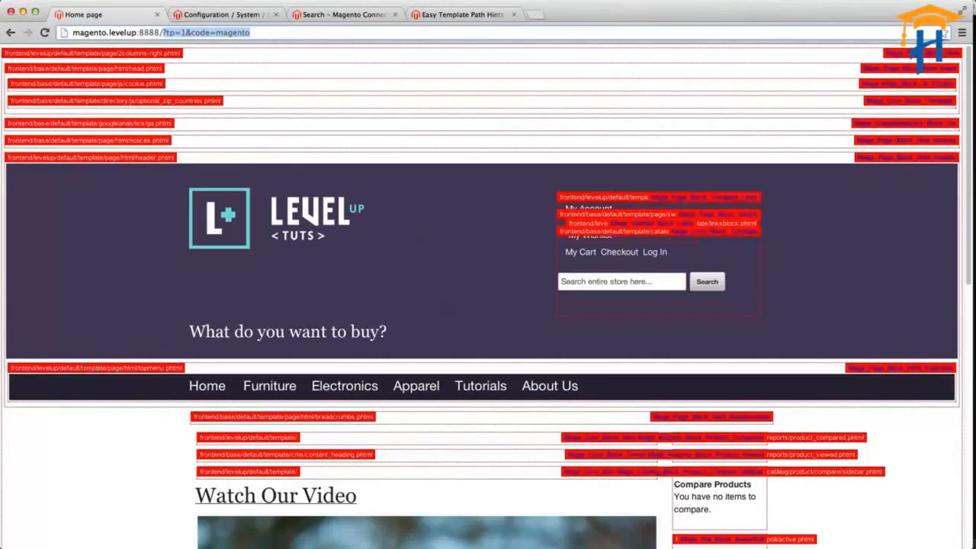
key("super+a")
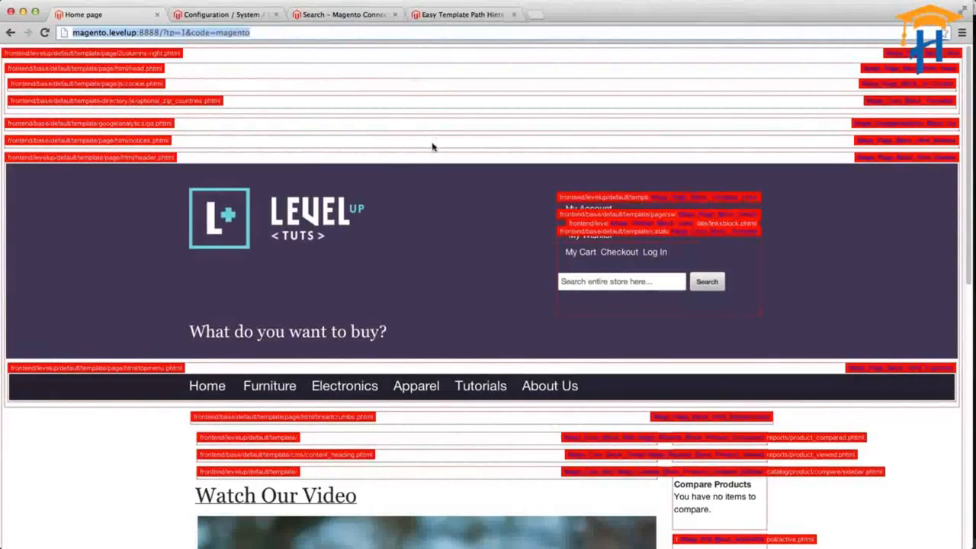
left_click(240, 15)
left_click(114, 16)
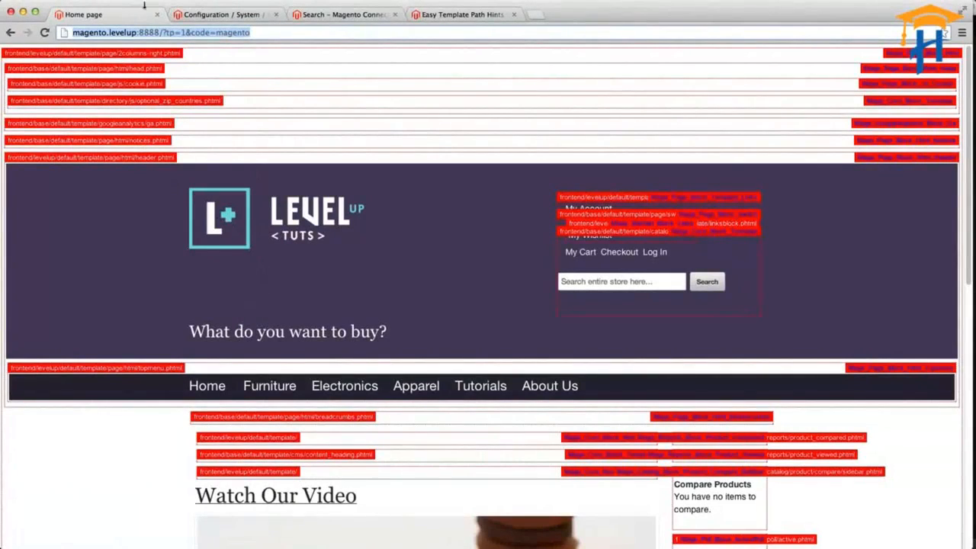
left_click(181, 32)
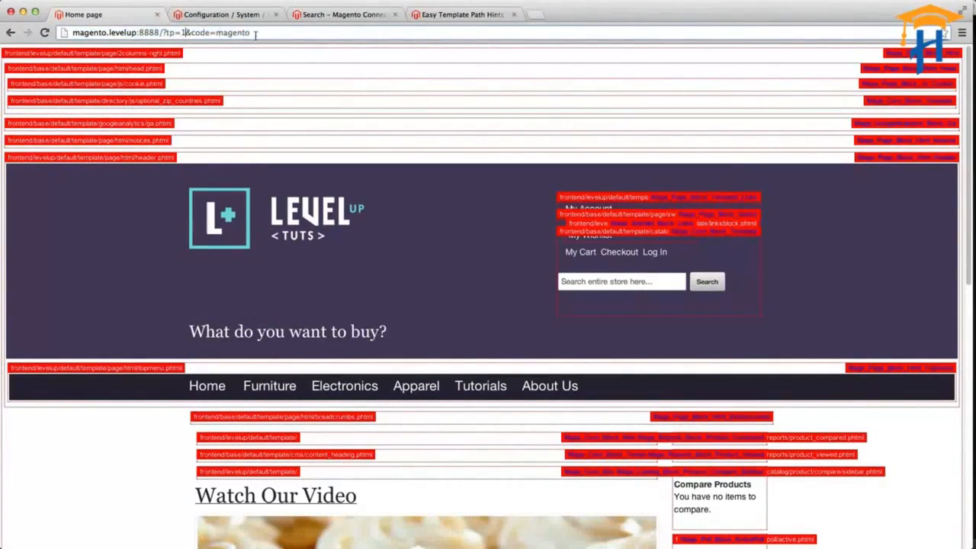
left_click_drag(265, 33, 72, 32)
scroll(314, 139, "down", 3)
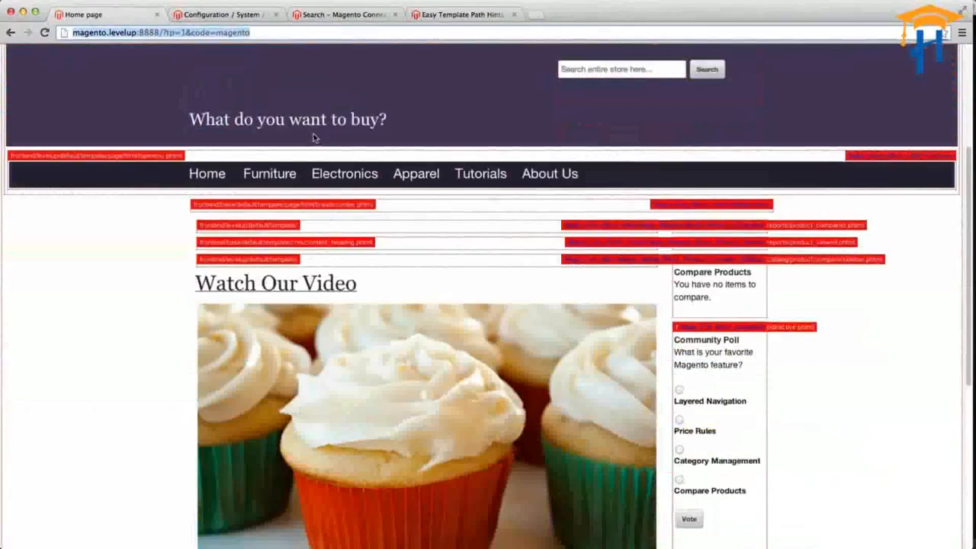
scroll(314, 138, "down", 3)
scroll(311, 133, "up", 5)
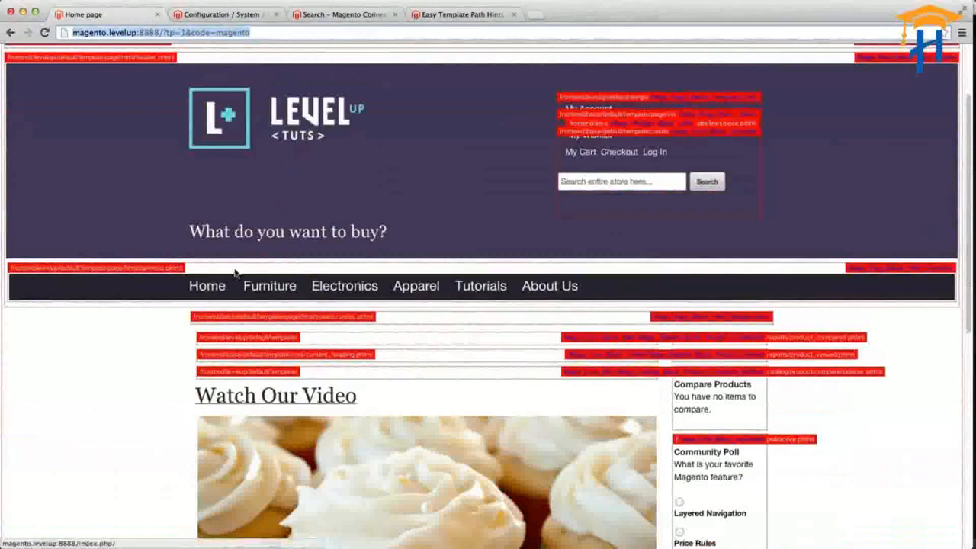
Browse from Home to the Furniture category and load its page with "?tp=1&code=" and the extension's access code appended.
left_click(209, 288)
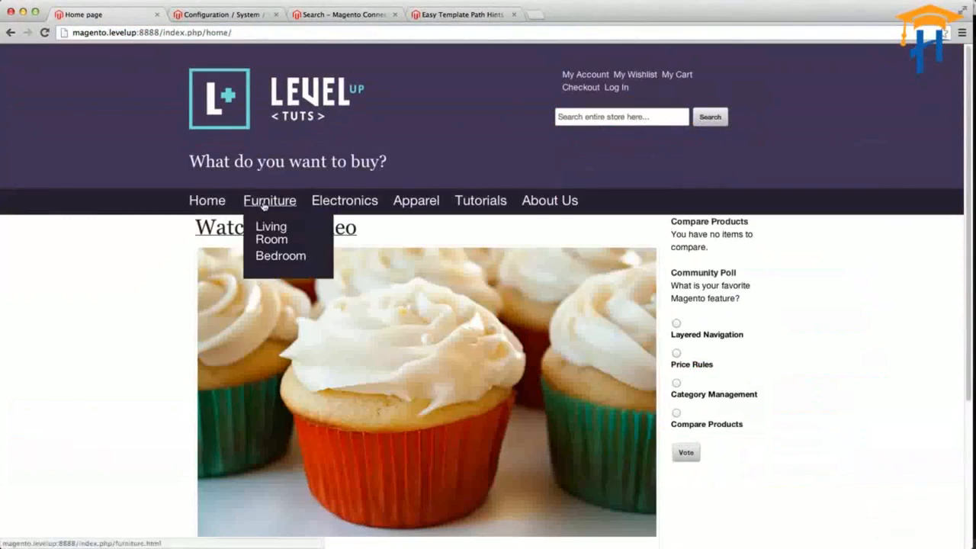
left_click(264, 206)
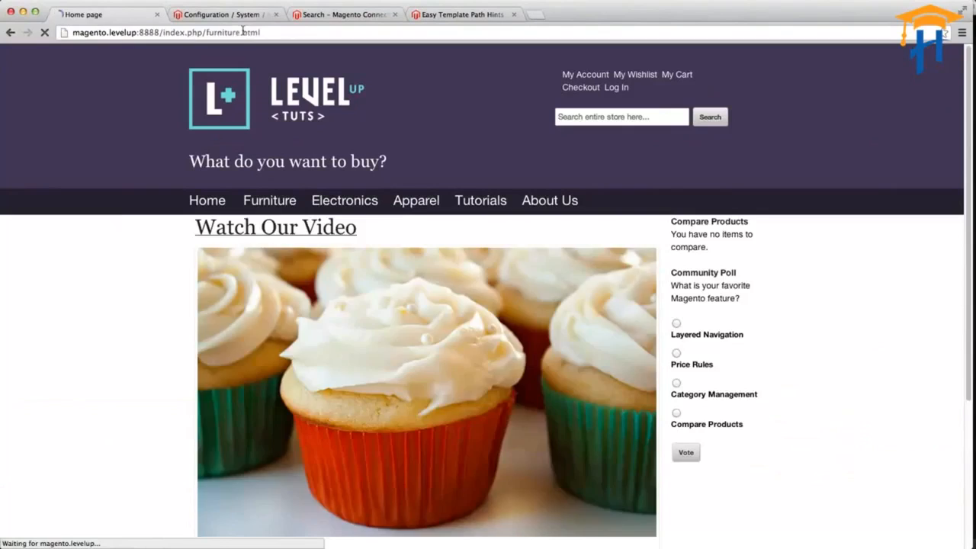
left_click(288, 34)
left_click(289, 33)
type("?p=1&code=code-entered-above")
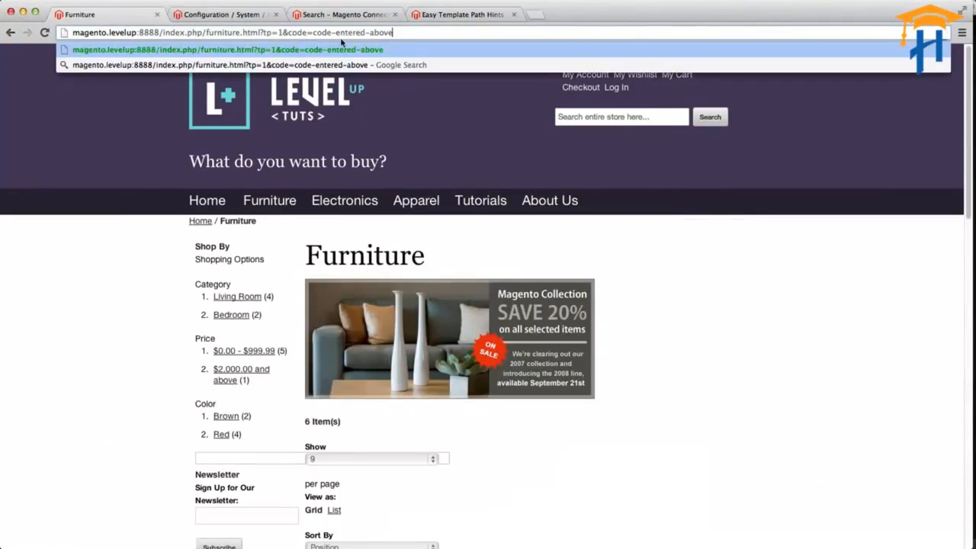
left_click_drag(312, 32, 394, 32)
type("magento")
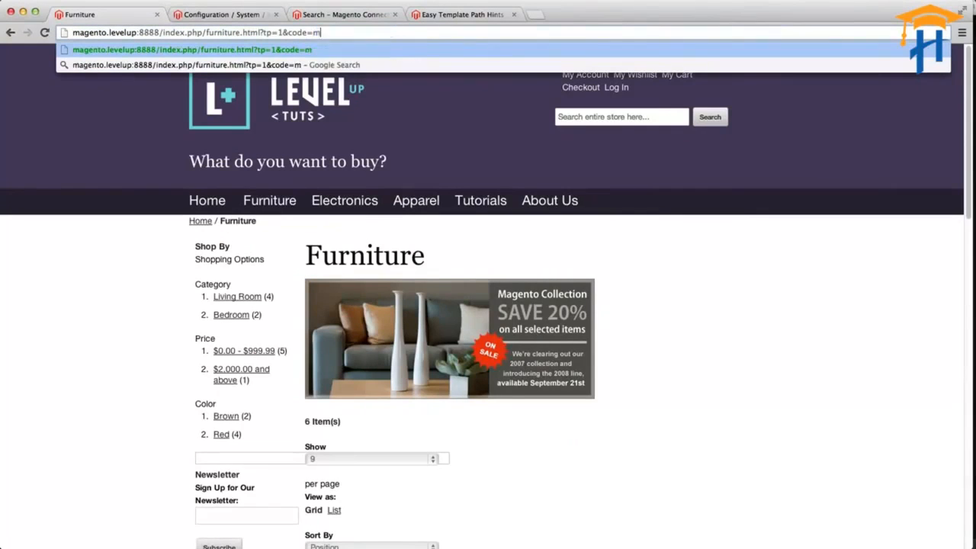
key("Return")
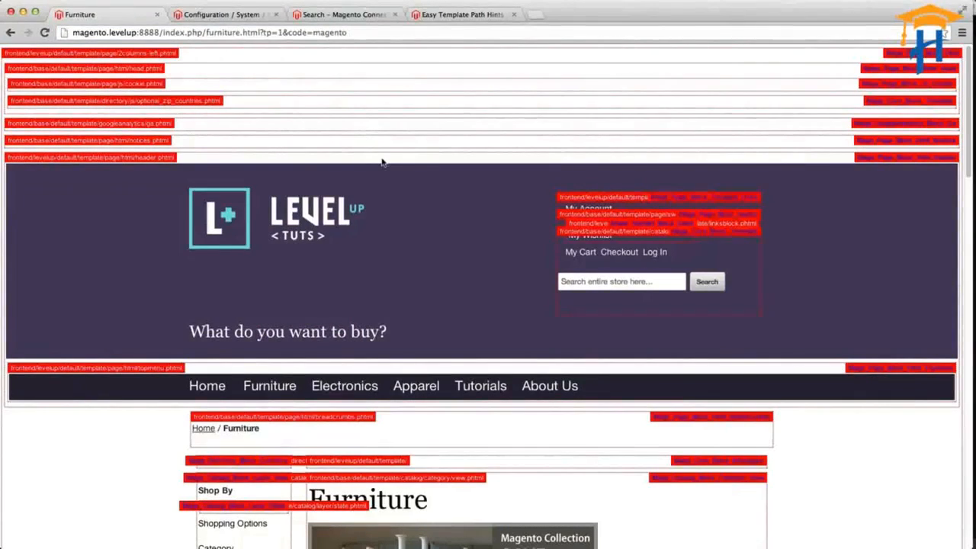
Look over the ClipMenu clipboard history and close it without choosing an entry.
key("super+shift+v")
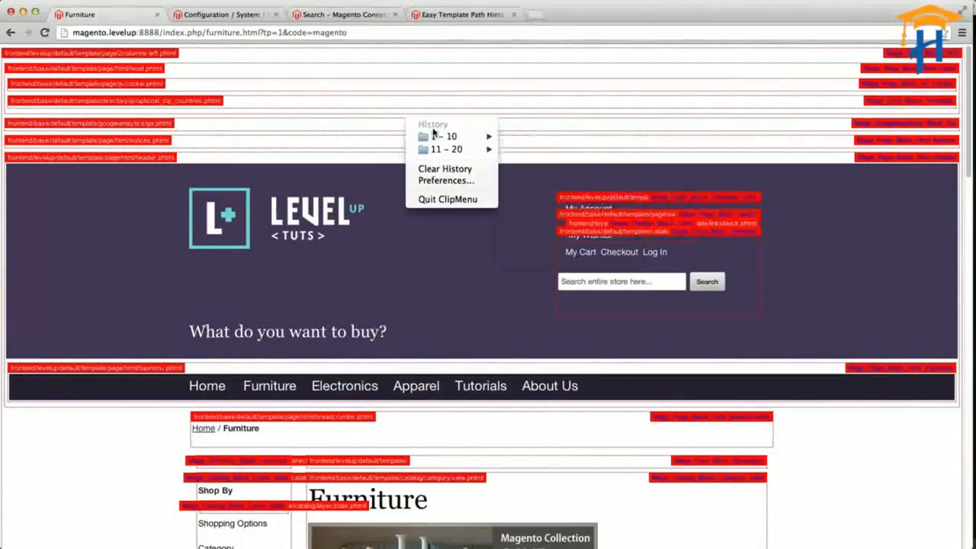
mouse_move(438, 141)
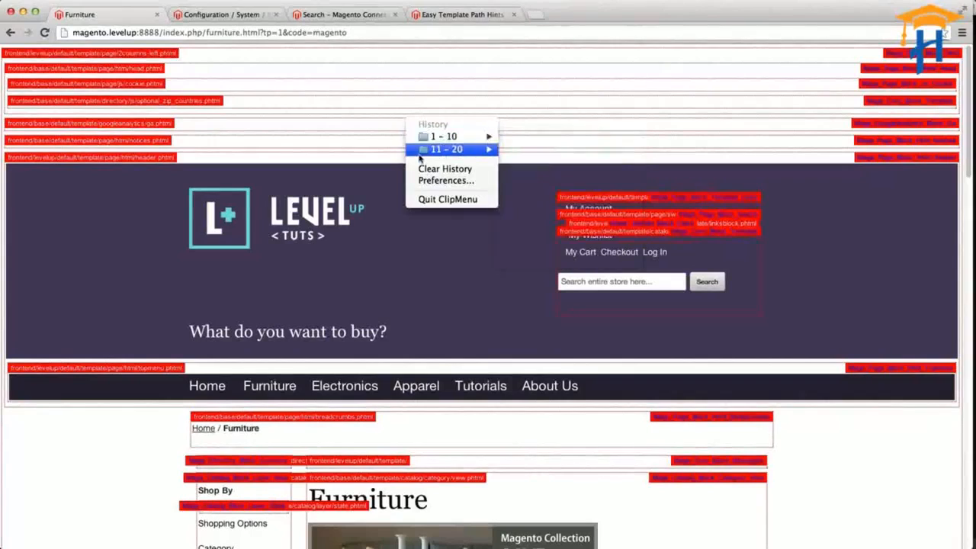
left_click(434, 305)
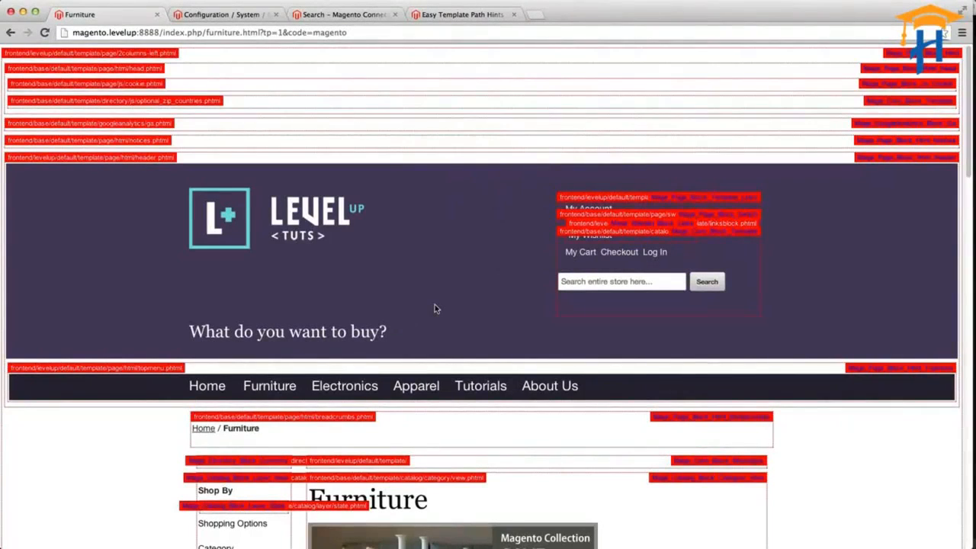